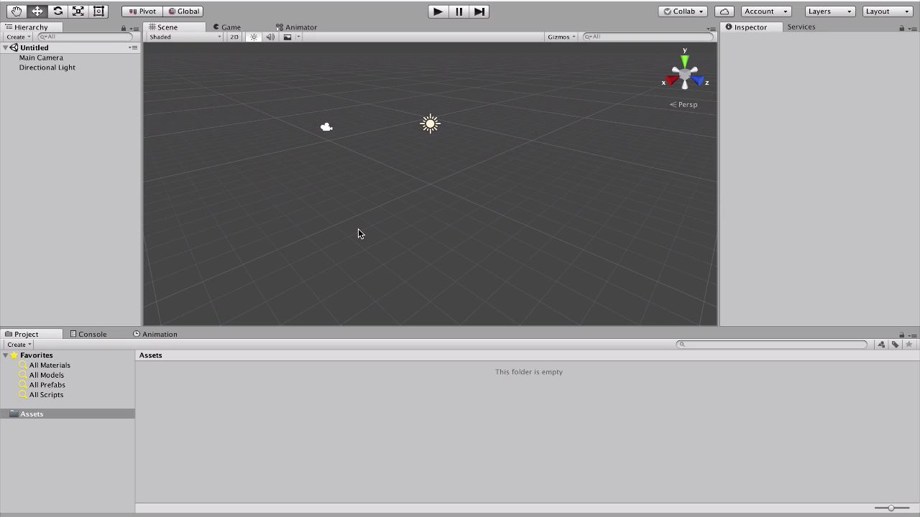
- Delete the Main Camera so only the Directional Light remains
{"action": "right_click_drag", "start_coordinate": [358, 228], "coordinate": [369, 195]}
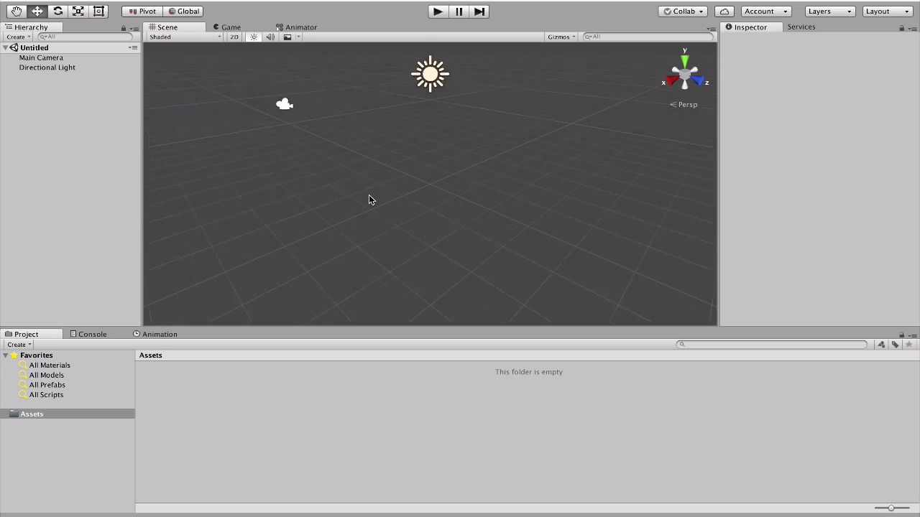
{"action": "key", "text": "q"}
{"action": "left_click_drag", "start_coordinate": [316, 141], "coordinate": [308, 191]}
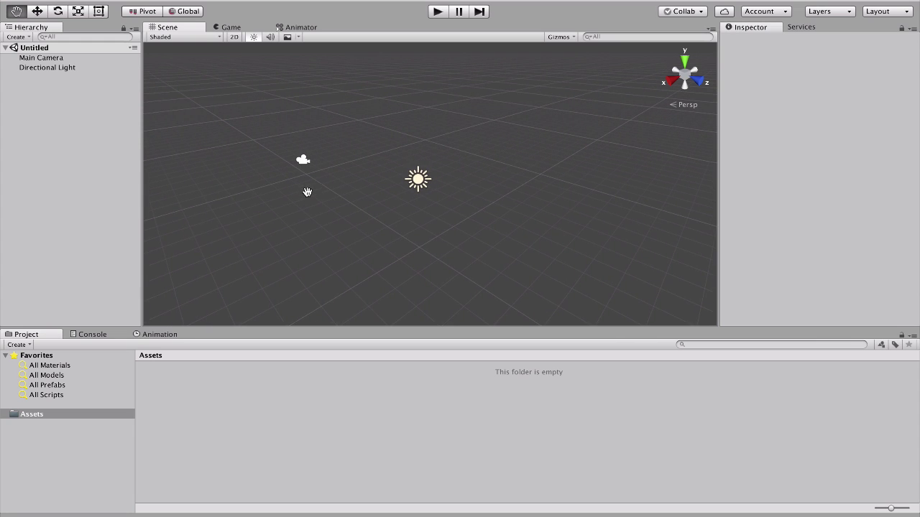
{"action": "right_click", "coordinate": [92, 58]}
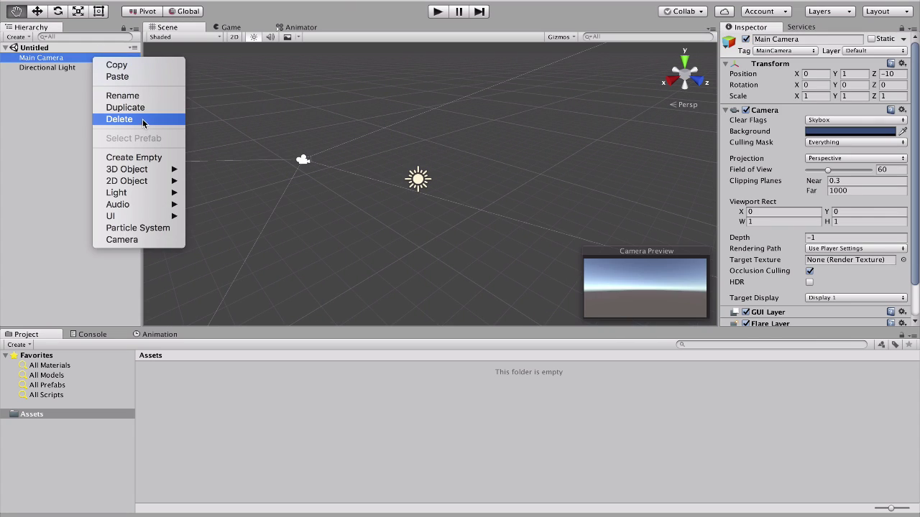
{"action": "left_click", "coordinate": [142, 118]}
{"action": "left_click", "coordinate": [56, 57]}
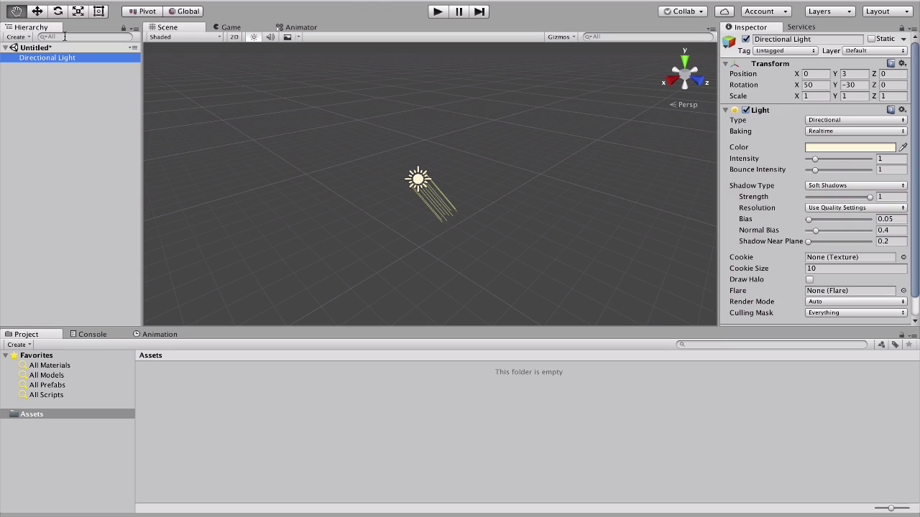
{"action": "left_click", "coordinate": [45, 191]}
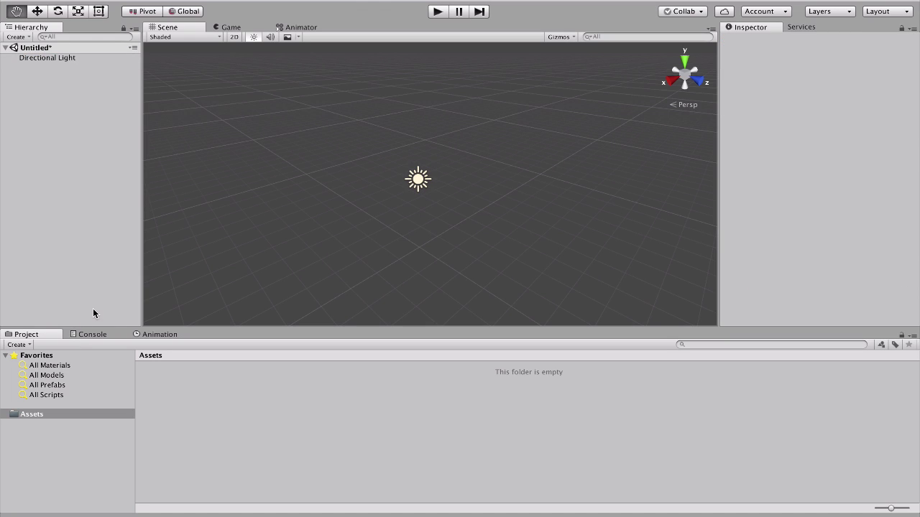
- Open the Asset Store panel with Ctrl+9, then close its tab
{"action": "right_click", "coordinate": [66, 158]}
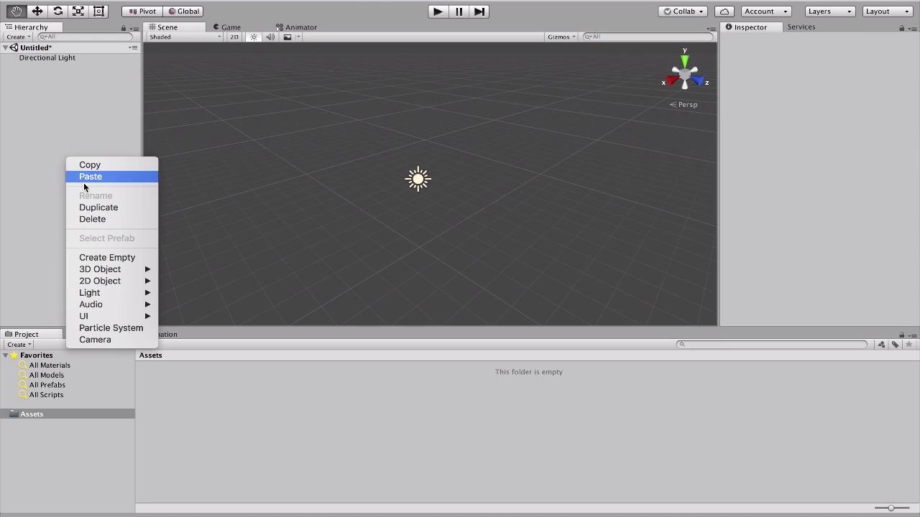
{"action": "left_click", "coordinate": [82, 112]}
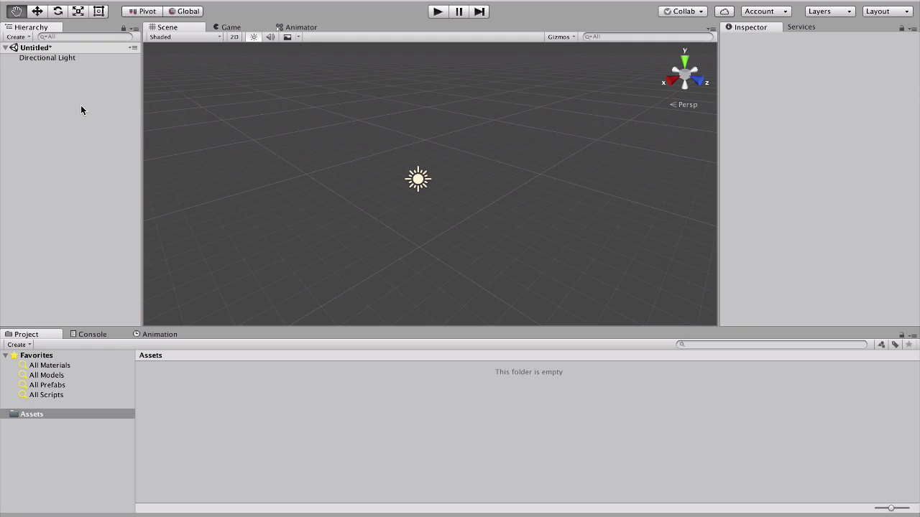
{"action": "key", "text": "ctrl+9"}
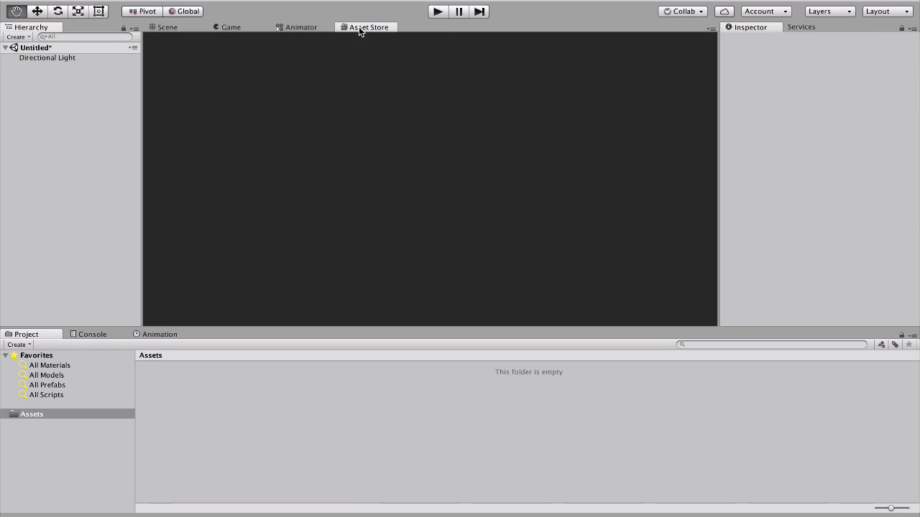
{"action": "right_click", "coordinate": [358, 27]}
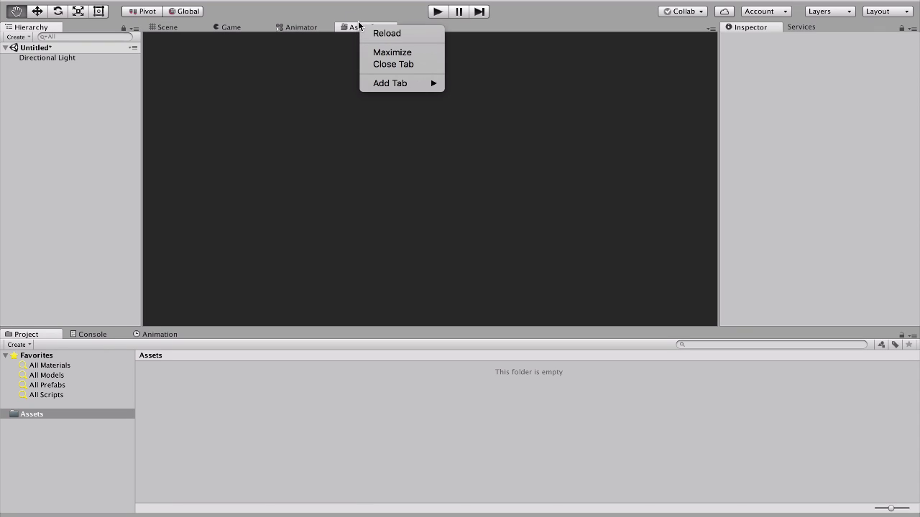
{"action": "left_click", "coordinate": [374, 64]}
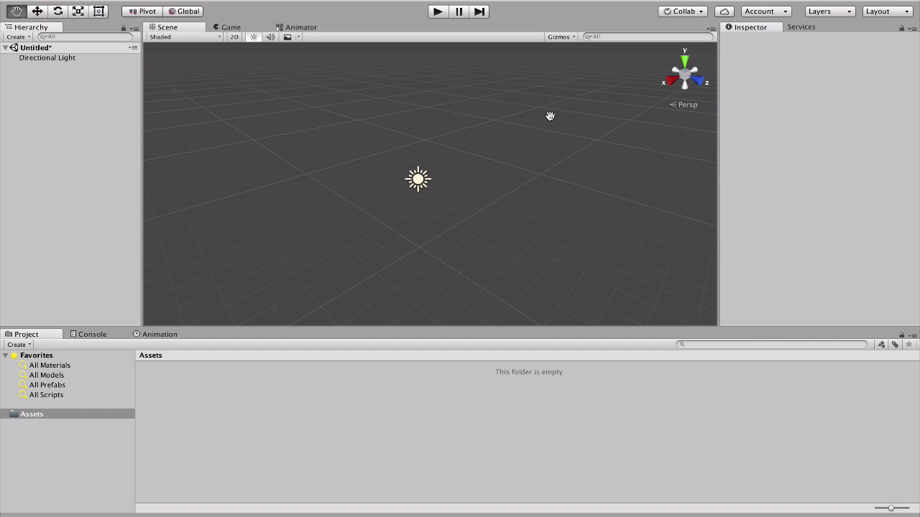
- Create a 3D Terrain object in the scene
{"action": "right_click", "coordinate": [60, 126]}
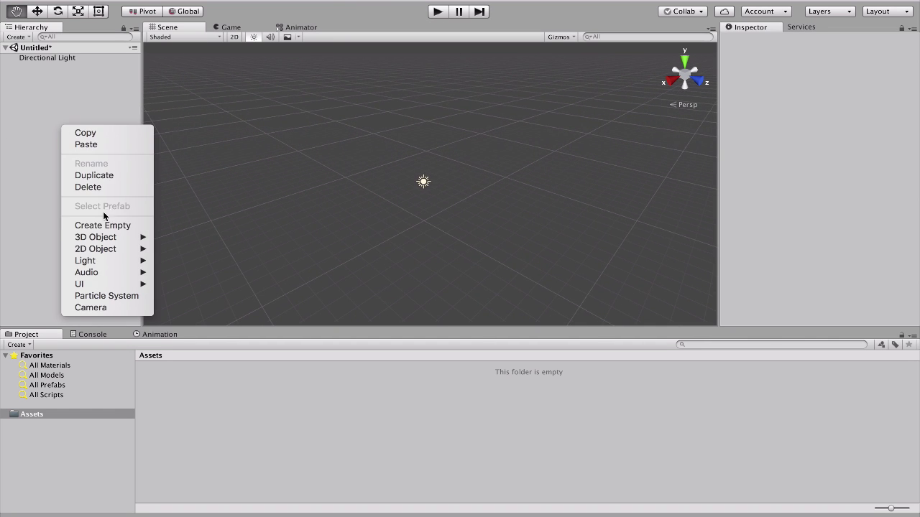
{"action": "mouse_move", "coordinate": [96, 237]}
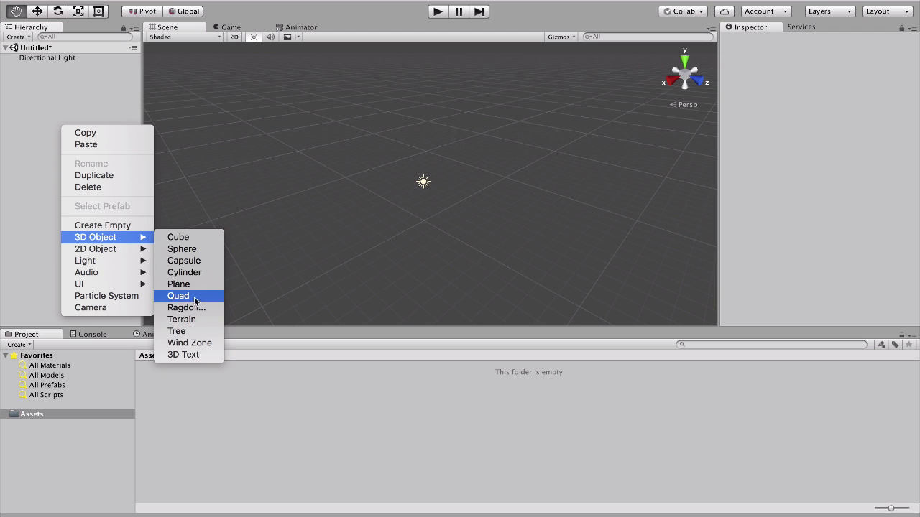
{"action": "left_click", "coordinate": [194, 317]}
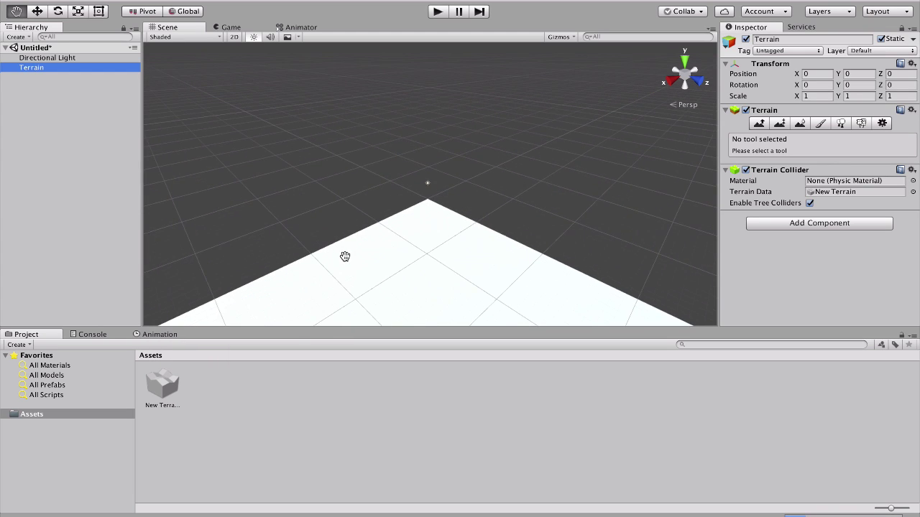
{"action": "mouse_move", "coordinate": [345, 257]}
{"action": "left_mouse_down"}
{"action": "mouse_move", "coordinate": [327, 79]}
{"action": "mouse_move", "coordinate": [341, 131]}
{"action": "left_mouse_up"}
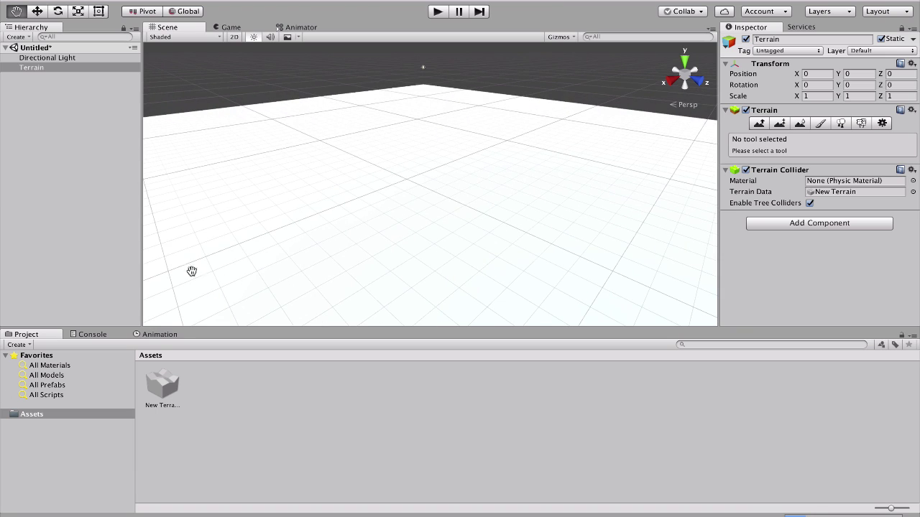
- Import the standard Characters package into Assets
{"action": "right_click", "coordinate": [41, 413]}
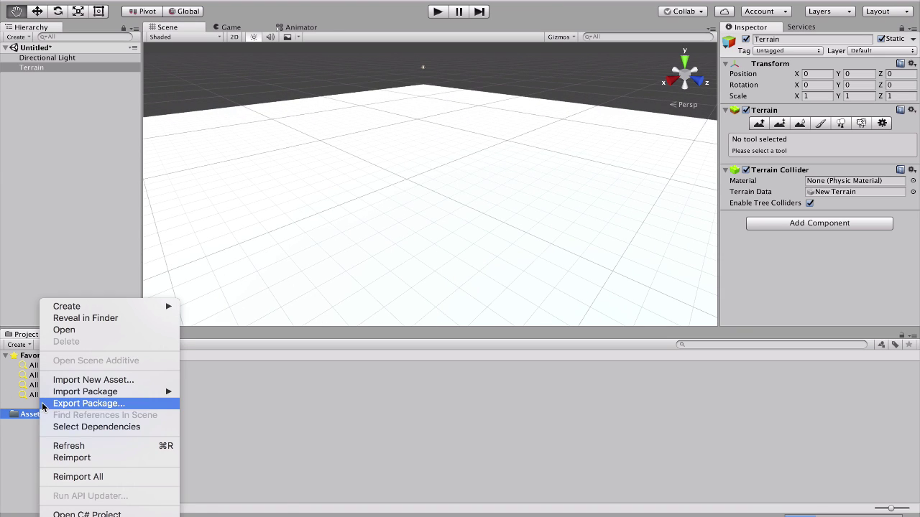
{"action": "mouse_move", "coordinate": [85, 391]}
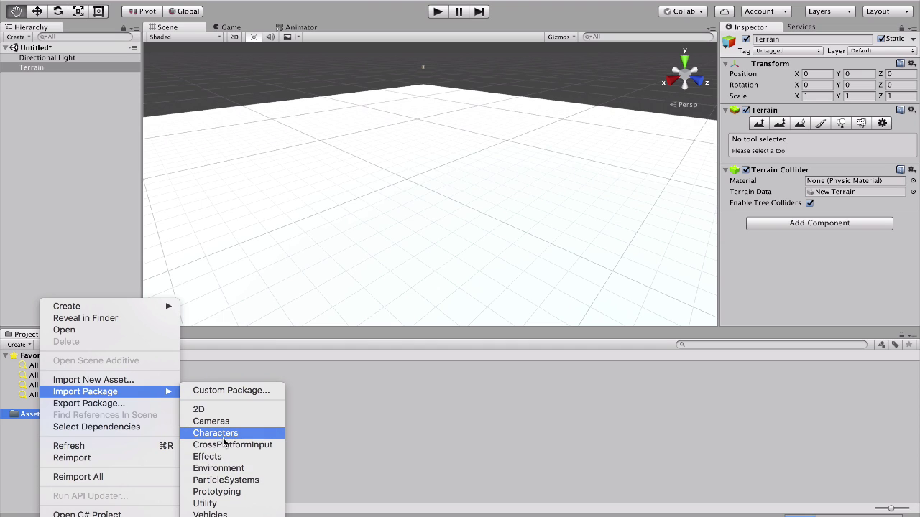
{"action": "left_click", "coordinate": [223, 434]}
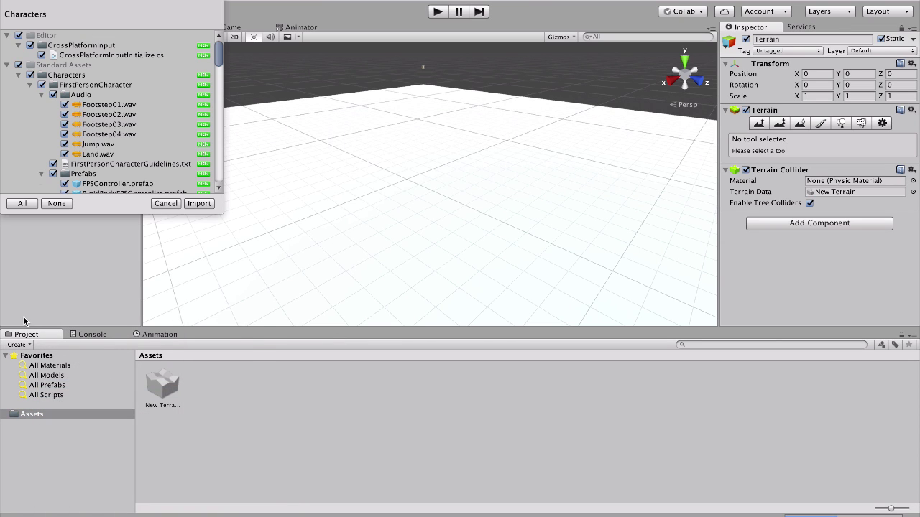
{"action": "left_click", "coordinate": [201, 204]}
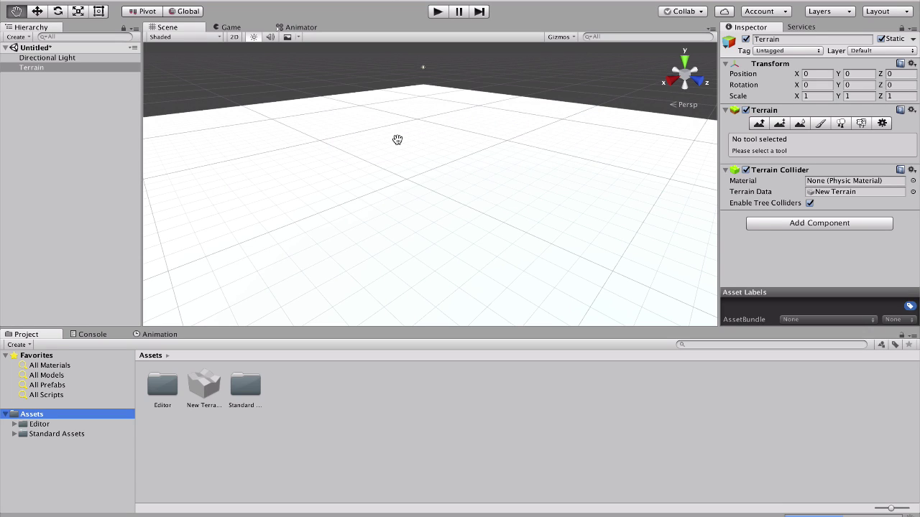
- Zoom out and orbit the Scene view until the whole terrain is visible
{"action": "scroll", "coordinate": [398, 140], "scroll_direction": "down", "scroll_amount": 2}
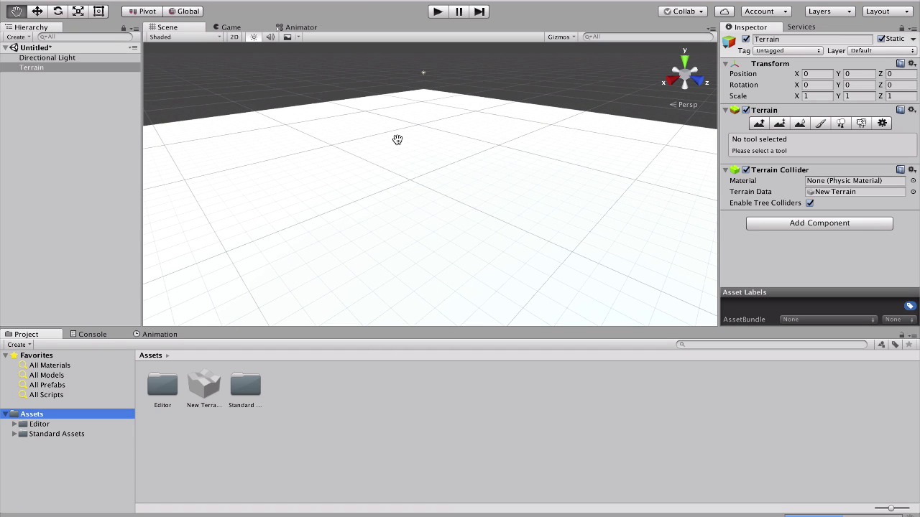
{"action": "mouse_move", "coordinate": [402, 156]}
{"action": "left_mouse_down", "text": "alt"}
{"action": "mouse_move", "coordinate": [409, 242]}
{"action": "mouse_move", "coordinate": [422, 211]}
{"action": "mouse_move", "coordinate": [376, 78]}
{"action": "left_mouse_up", "text": "alt"}
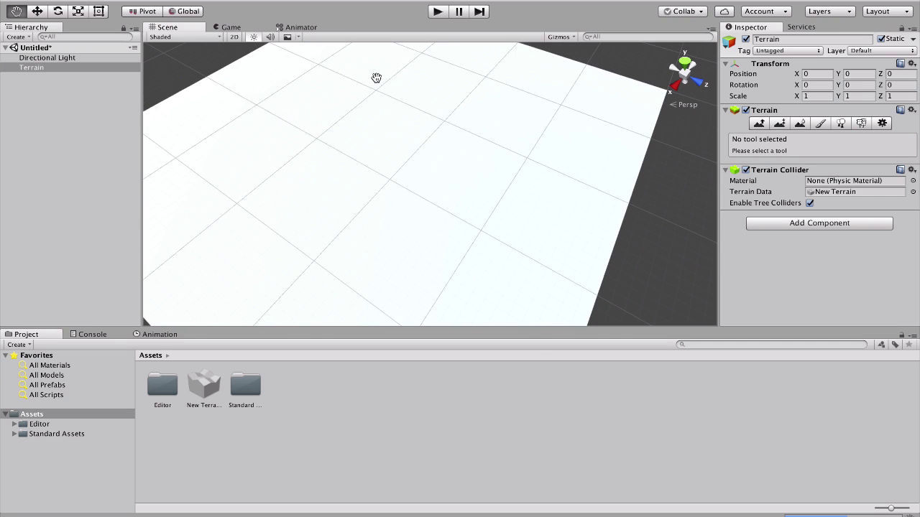
{"action": "scroll", "coordinate": [364, 55], "scroll_direction": "down", "scroll_amount": 2}
{"action": "scroll", "coordinate": [364, 55], "scroll_direction": "down", "scroll_amount": 3}
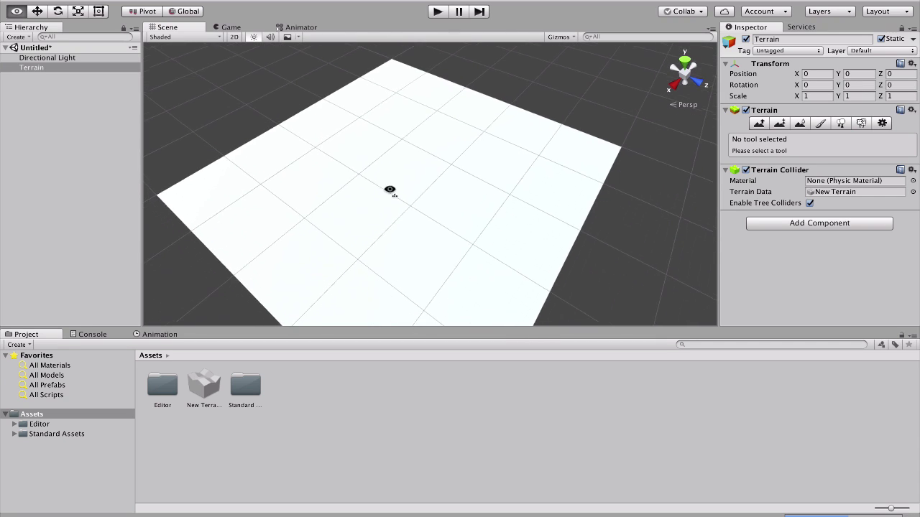
{"action": "left_click_drag", "start_coordinate": [390, 189], "coordinate": [384, 202], "text": "alt"}
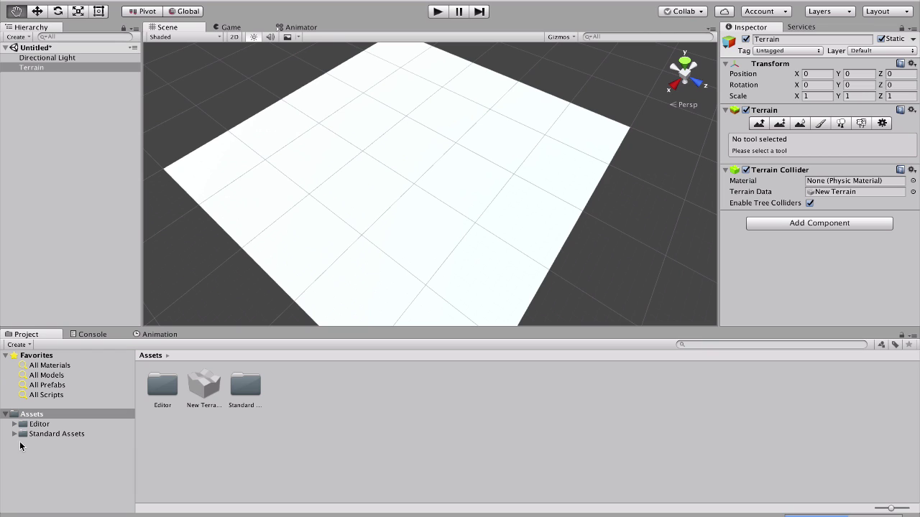
- Browse to Standard Assets > Characters > FirstPersonCharacter > Prefabs, undoing a trial FPSController placement
{"action": "left_click", "coordinate": [15, 434]}
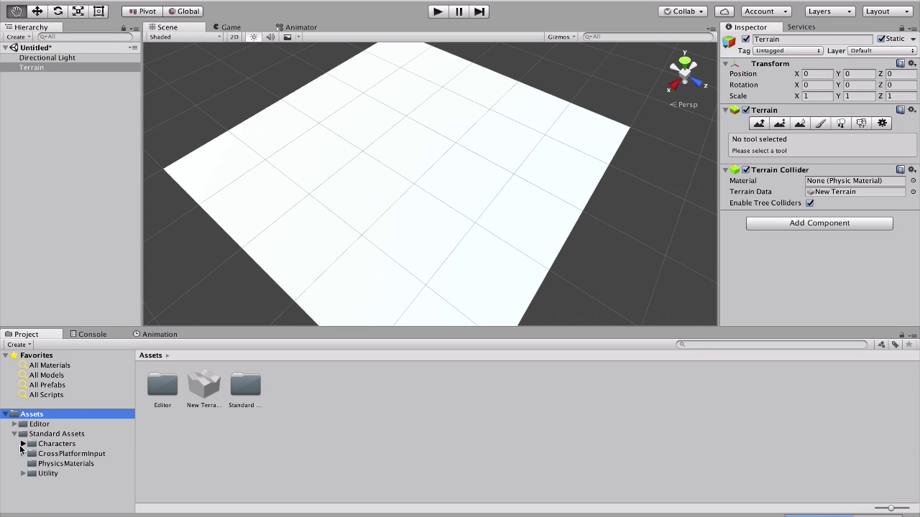
{"action": "left_click", "coordinate": [22, 445]}
{"action": "left_click", "coordinate": [60, 455]}
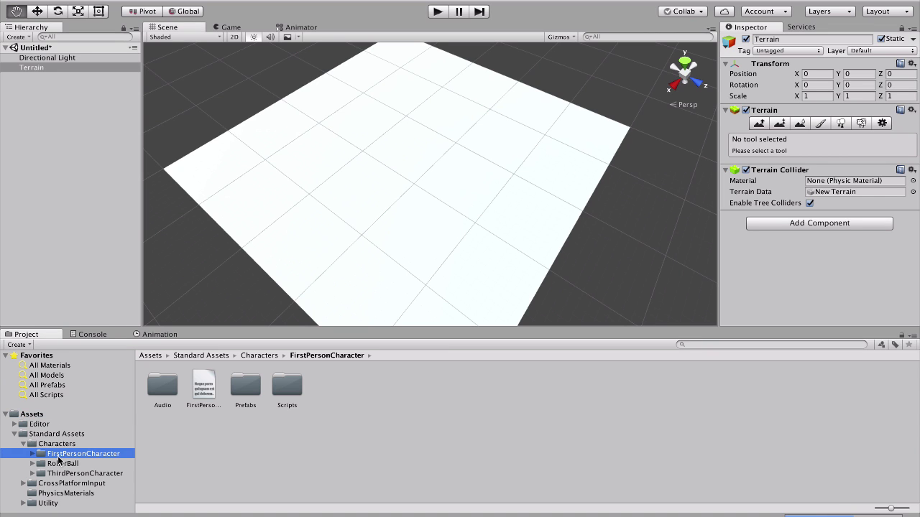
{"action": "double_click", "coordinate": [245, 386]}
{"action": "mouse_move", "coordinate": [162, 386]}
{"action": "left_mouse_down"}
{"action": "mouse_move", "coordinate": [86, 141]}
{"action": "mouse_move", "coordinate": [353, 168]}
{"action": "mouse_move", "coordinate": [287, 97]}
{"action": "mouse_move", "coordinate": [470, 246]}
{"action": "mouse_move", "coordinate": [411, 188]}
{"action": "left_mouse_up"}
{"action": "key", "text": "ctrl+z"}
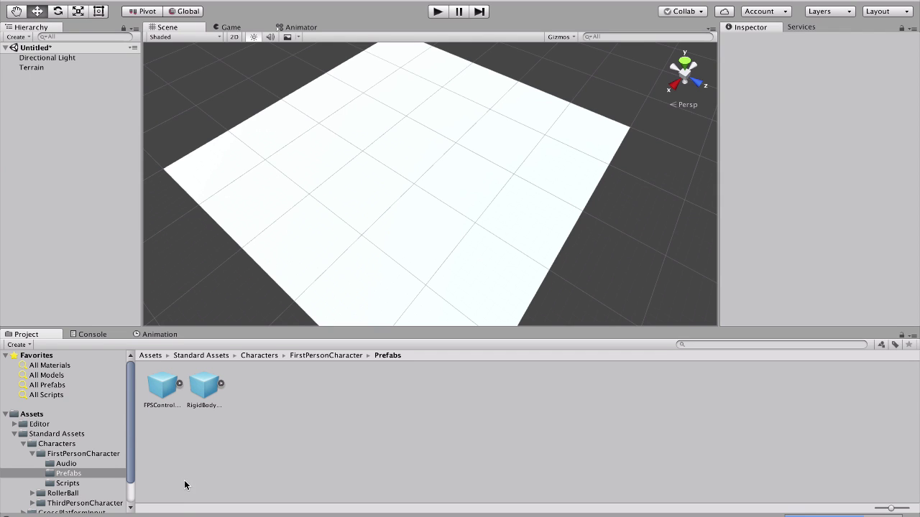
- Drag the FPSController prefab into the scene and frame it over the terrain
{"action": "left_click_drag", "start_coordinate": [162, 386], "coordinate": [66, 172]}
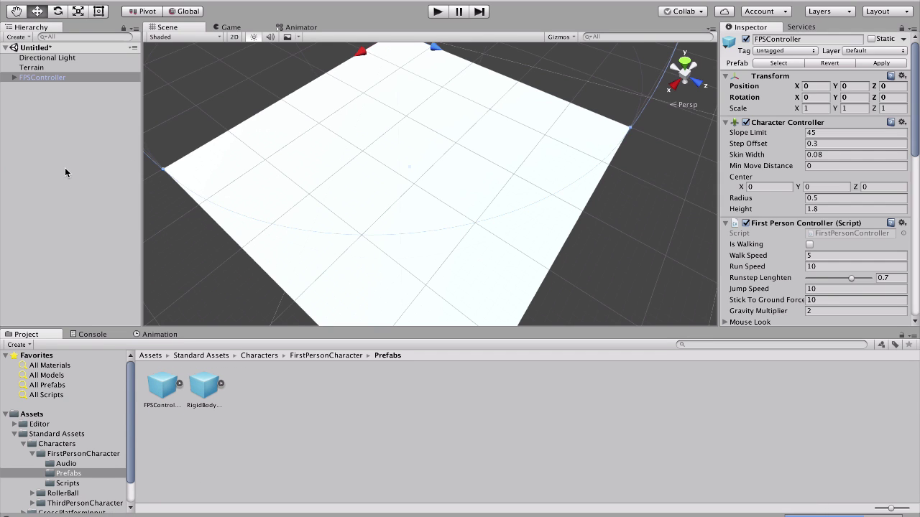
{"action": "key", "text": "f"}
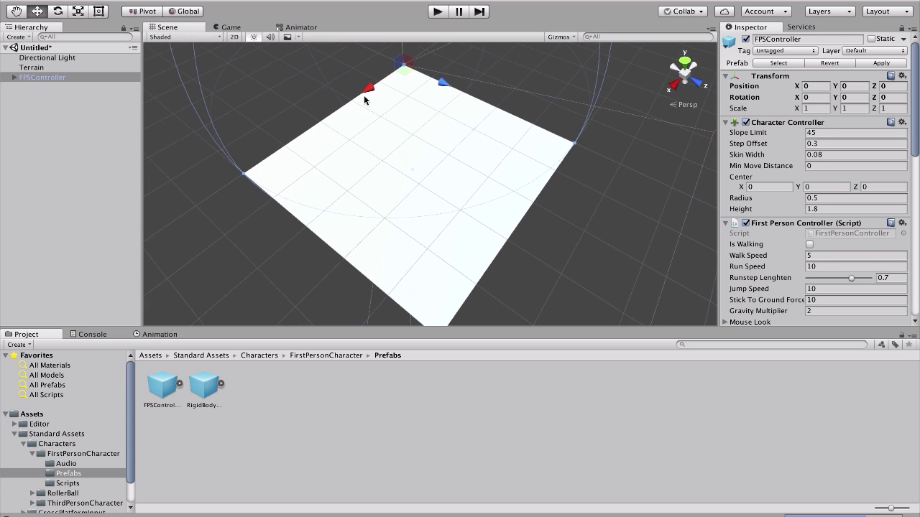
{"action": "left_click_drag", "start_coordinate": [364, 100], "coordinate": [307, 108]}
{"action": "mouse_move", "coordinate": [395, 117]}
{"action": "left_mouse_down"}
{"action": "mouse_move", "coordinate": [397, 84]}
{"action": "mouse_move", "coordinate": [406, 117]}
{"action": "mouse_move", "coordinate": [363, 268]}
{"action": "mouse_move", "coordinate": [305, 23]}
{"action": "mouse_move", "coordinate": [328, 69]}
{"action": "mouse_move", "coordinate": [328, 100]}
{"action": "left_mouse_up"}
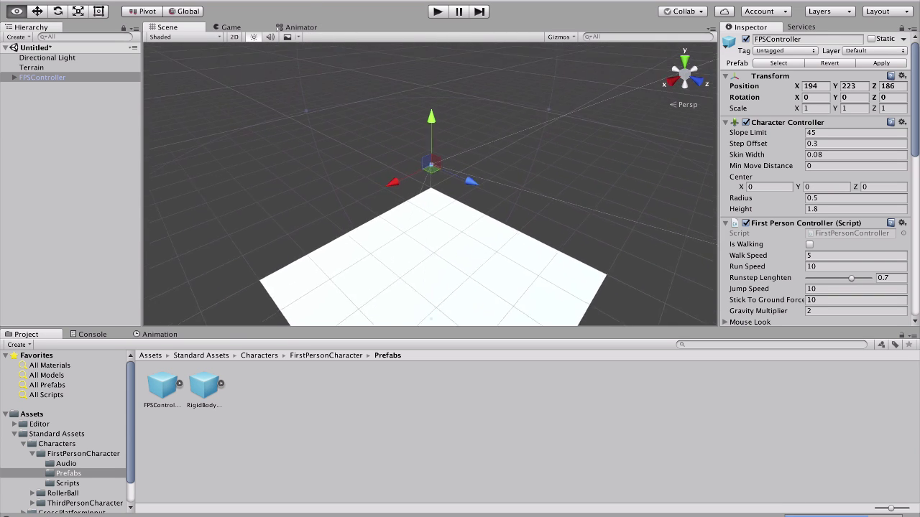
- Lower the FPSController to just above the terrain at Position Y 5.1
{"action": "left_click", "coordinate": [16, 11]}
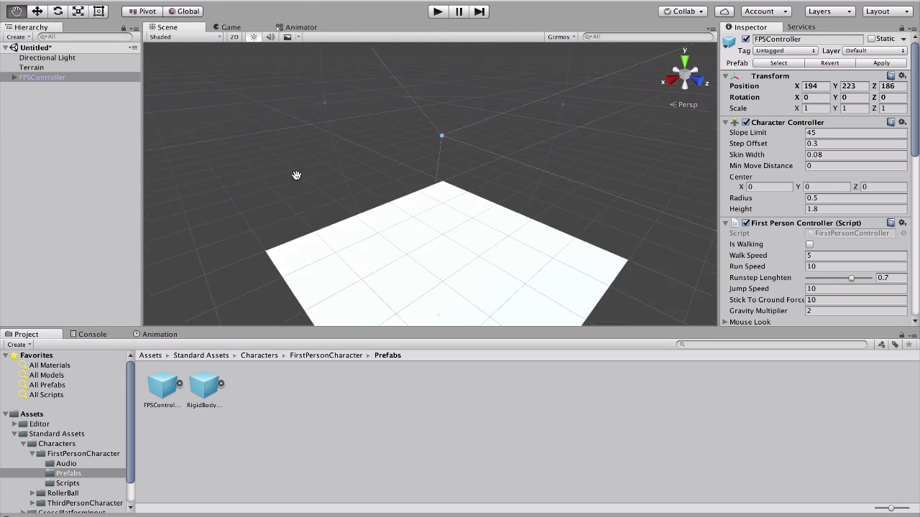
{"action": "mouse_move", "coordinate": [296, 176]}
{"action": "left_mouse_down"}
{"action": "mouse_move", "coordinate": [267, 78]}
{"action": "mouse_move", "coordinate": [267, 45]}
{"action": "left_mouse_up"}
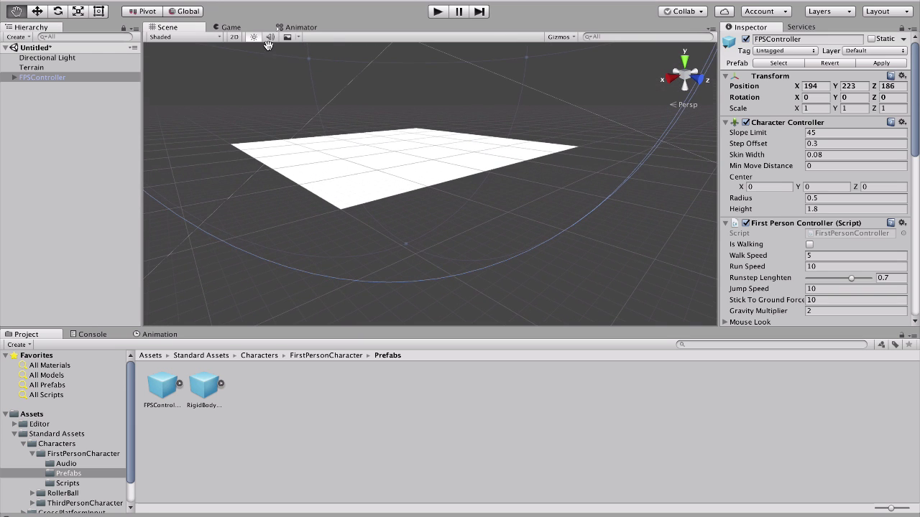
{"action": "left_click", "coordinate": [38, 10]}
{"action": "scroll", "coordinate": [353, 167], "scroll_direction": "down", "scroll_amount": 5}
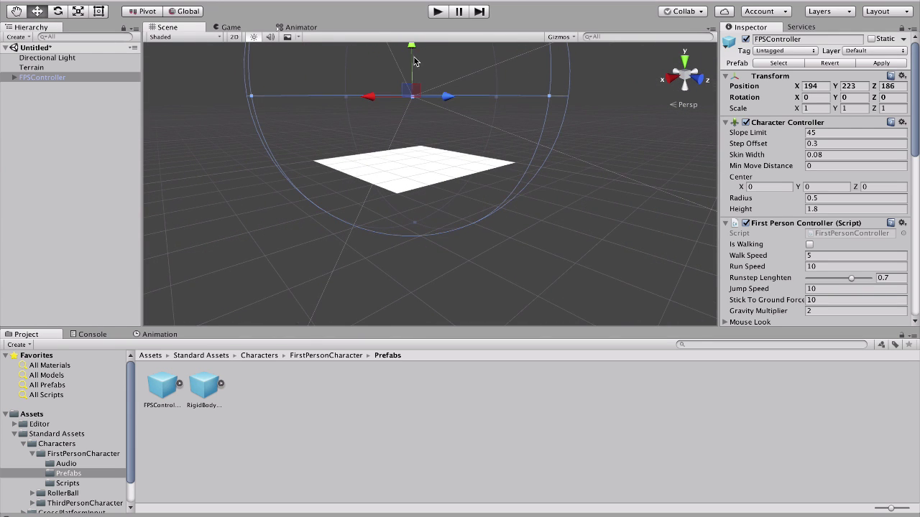
{"action": "mouse_move", "coordinate": [414, 62]}
{"action": "left_mouse_down"}
{"action": "mouse_move", "coordinate": [399, 166]}
{"action": "mouse_move", "coordinate": [400, 109]}
{"action": "left_mouse_up"}
{"action": "scroll", "coordinate": [400, 110], "scroll_direction": "up", "scroll_amount": 2}
{"action": "scroll", "coordinate": [400, 110], "scroll_direction": "up", "scroll_amount": 2}
{"action": "scroll", "coordinate": [399, 110], "scroll_direction": "up", "scroll_amount": 2}
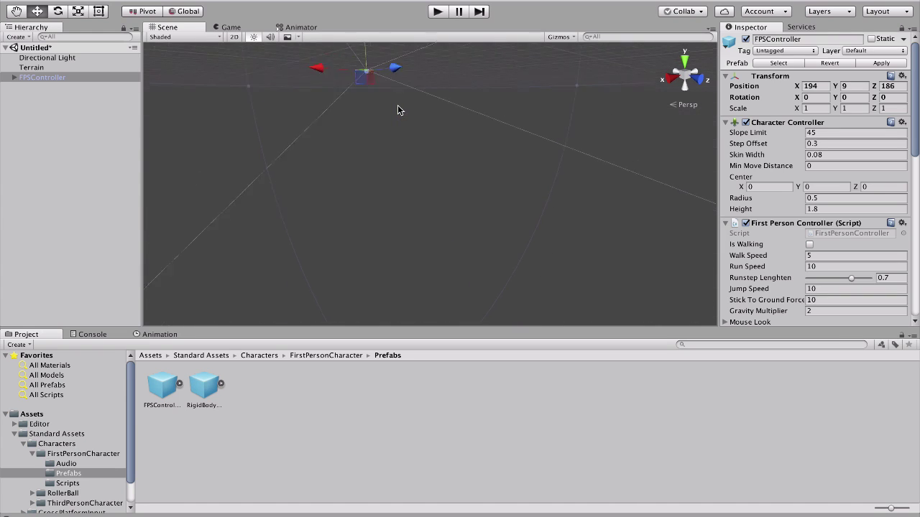
{"action": "scroll", "coordinate": [400, 110], "scroll_direction": "down", "scroll_amount": 1}
{"action": "scroll", "coordinate": [400, 110], "scroll_direction": "down", "scroll_amount": 2}
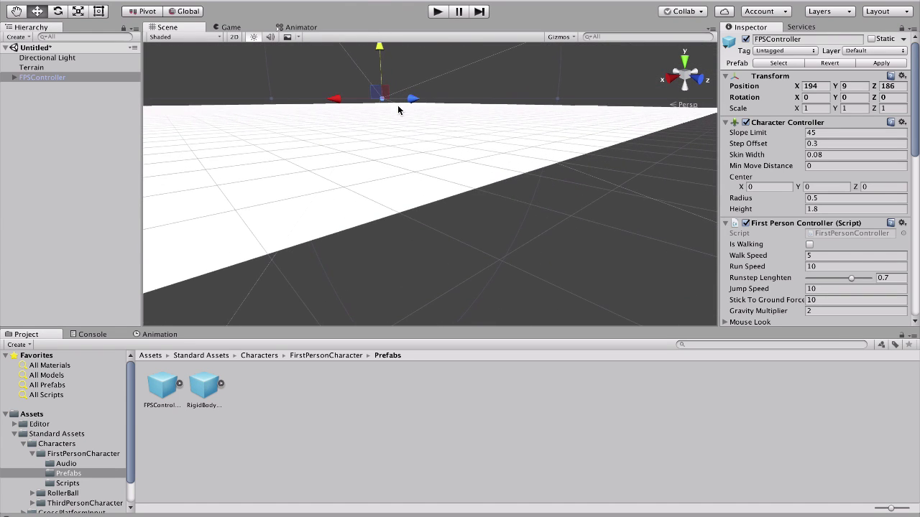
{"action": "mouse_move", "coordinate": [380, 50]}
{"action": "left_mouse_down"}
{"action": "mouse_move", "coordinate": [379, 66]}
{"action": "mouse_move", "coordinate": [379, 57]}
{"action": "left_mouse_up"}
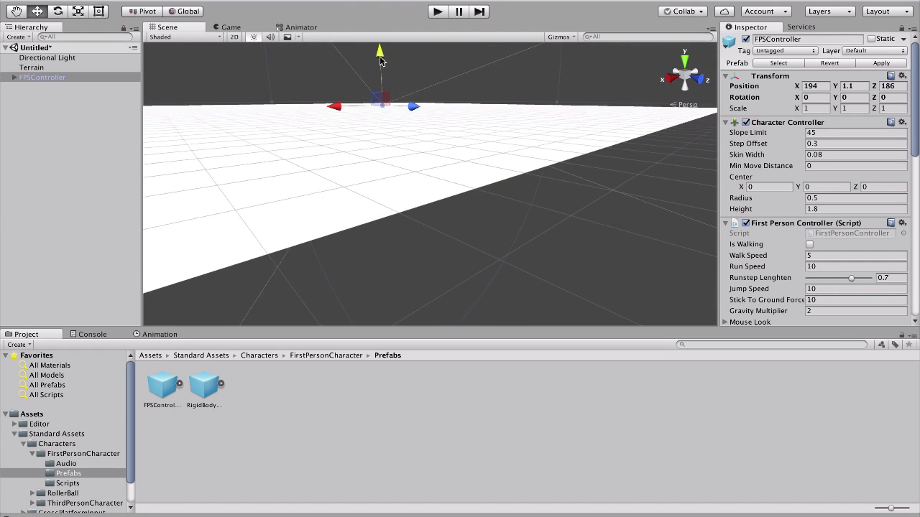
- Play-test the scene, then refocus and pan the view onto the terrain
{"action": "left_click", "coordinate": [434, 12]}
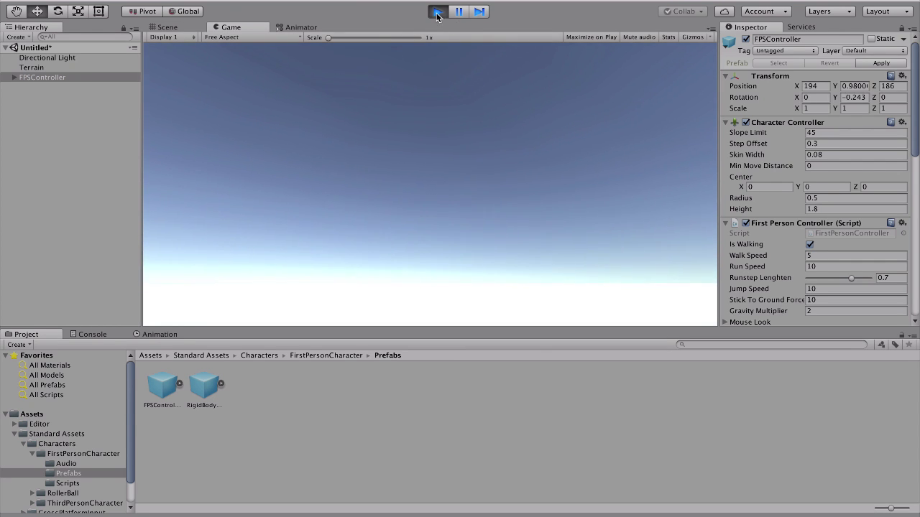
{"action": "left_click", "coordinate": [437, 12]}
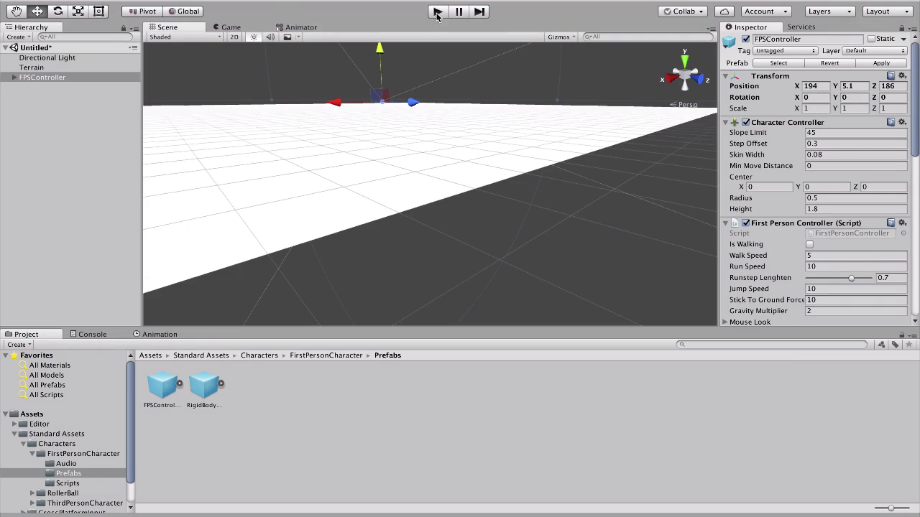
{"action": "key", "text": "f"}
{"action": "scroll", "coordinate": [339, 130], "scroll_direction": "down", "scroll_amount": 3}
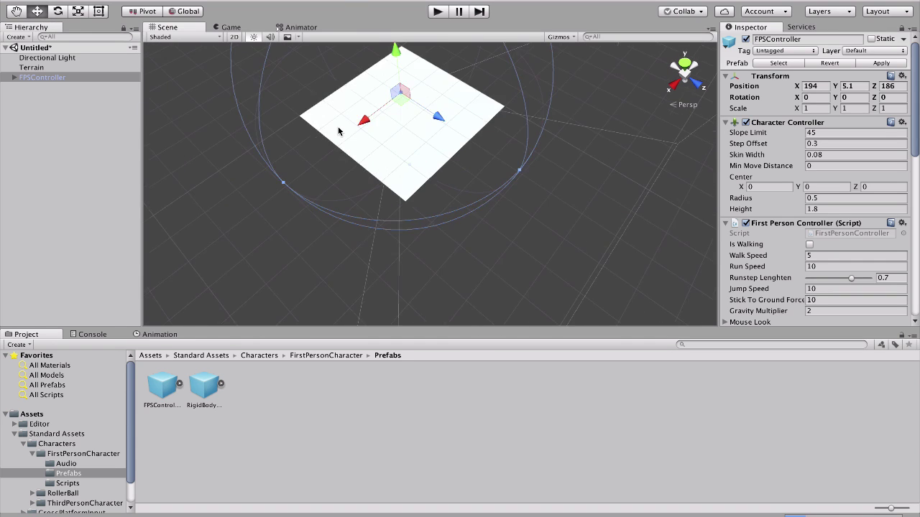
{"action": "scroll", "coordinate": [338, 130], "scroll_direction": "down", "scroll_amount": 3}
{"action": "scroll", "coordinate": [338, 129], "scroll_direction": "up", "scroll_amount": 3}
{"action": "scroll", "coordinate": [339, 130], "scroll_direction": "up", "scroll_amount": 3}
{"action": "scroll", "coordinate": [339, 130], "scroll_direction": "down", "scroll_amount": 3}
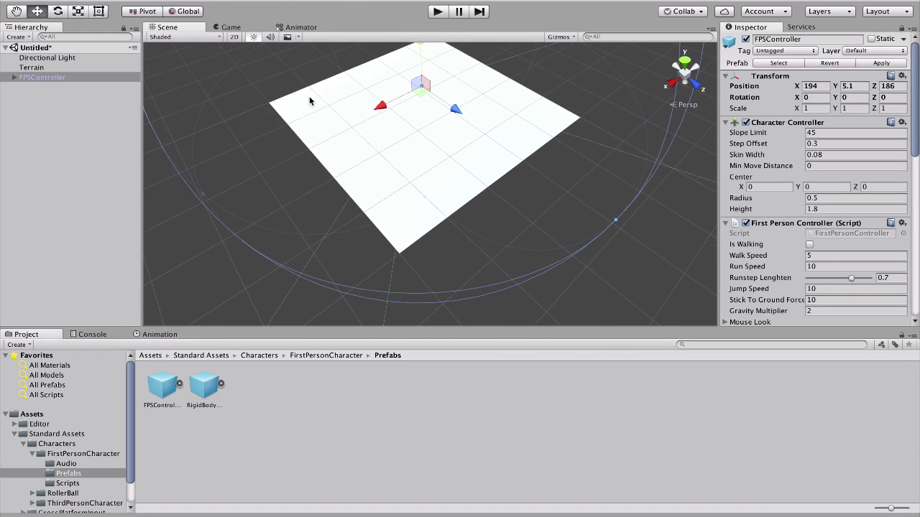
{"action": "left_click", "coordinate": [16, 13]}
{"action": "left_click_drag", "start_coordinate": [263, 57], "coordinate": [263, 79]}
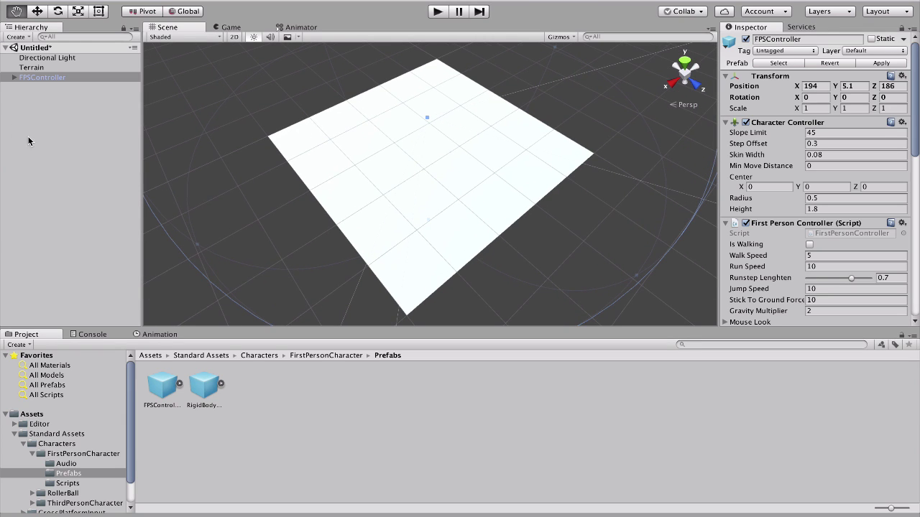
- Paint raised hills on the Terrain with Raise/Lower, brush size 100 and opacity 45
{"action": "left_click", "coordinate": [31, 66]}
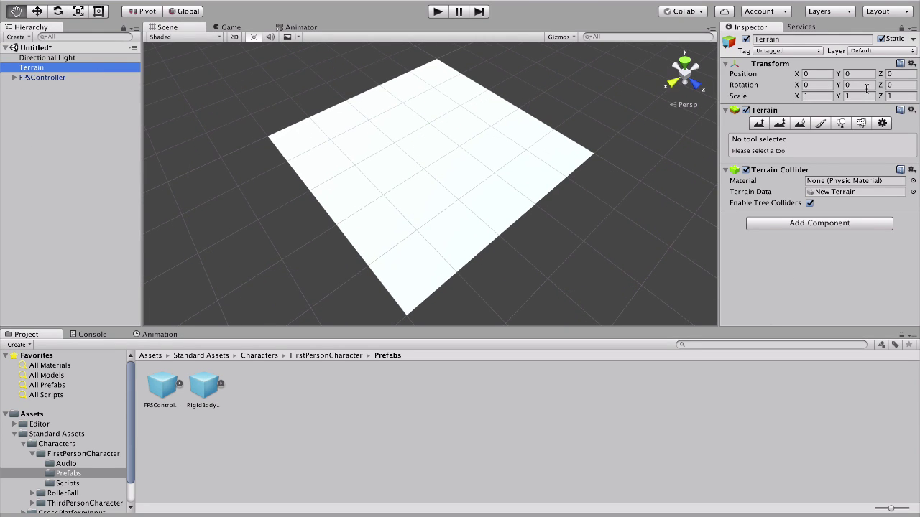
{"action": "left_click", "coordinate": [756, 125]}
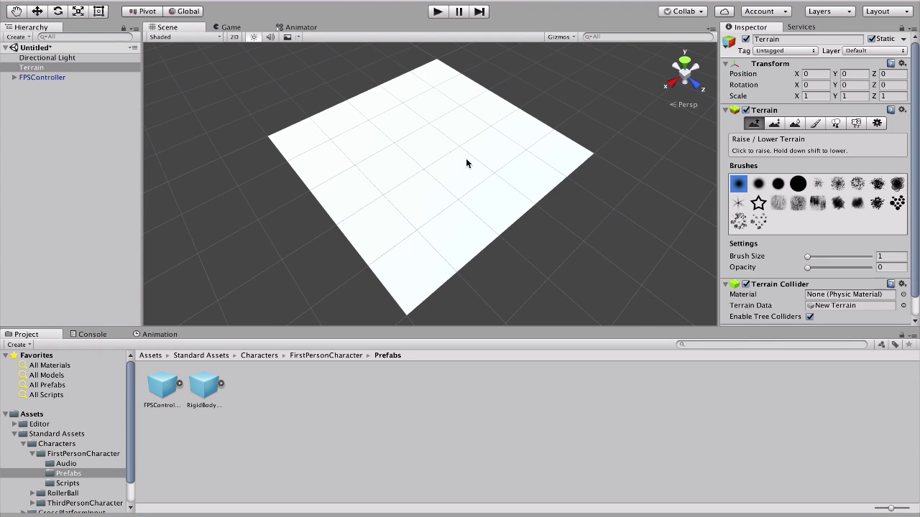
{"action": "left_click_drag", "start_coordinate": [465, 164], "coordinate": [440, 170], "text": "alt"}
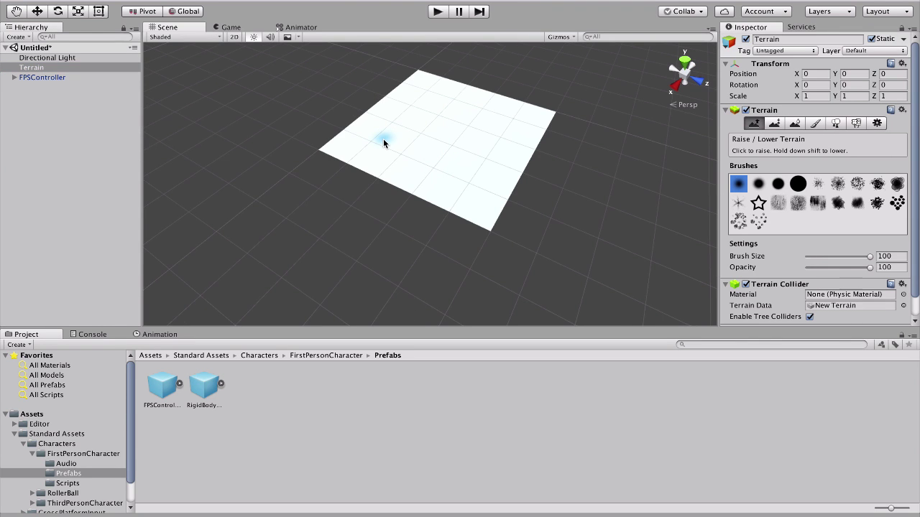
{"action": "left_click", "coordinate": [836, 269]}
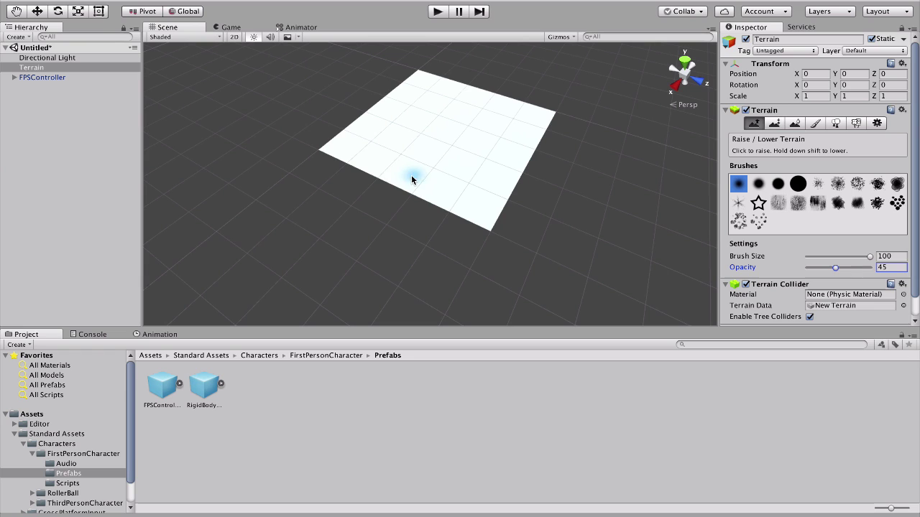
{"action": "mouse_move", "coordinate": [413, 179]}
{"action": "left_mouse_down"}
{"action": "mouse_move", "coordinate": [433, 183]}
{"action": "mouse_move", "coordinate": [363, 160]}
{"action": "mouse_move", "coordinate": [356, 136]}
{"action": "mouse_move", "coordinate": [398, 117]}
{"action": "mouse_move", "coordinate": [462, 135]}
{"action": "mouse_move", "coordinate": [421, 73]}
{"action": "mouse_move", "coordinate": [434, 69]}
{"action": "left_mouse_up"}
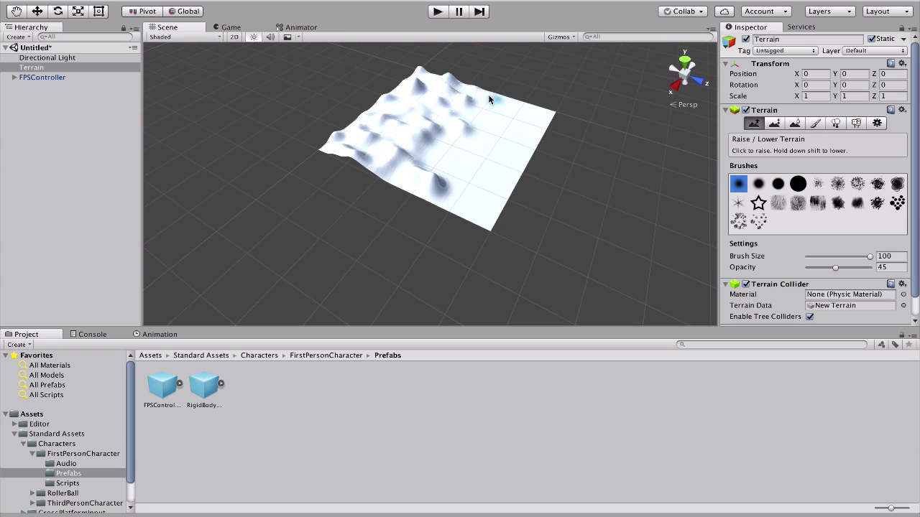
{"action": "mouse_move", "coordinate": [501, 108]}
{"action": "left_mouse_down"}
{"action": "mouse_move", "coordinate": [543, 120]}
{"action": "mouse_move", "coordinate": [462, 109]}
{"action": "mouse_move", "coordinate": [476, 121]}
{"action": "left_mouse_up"}
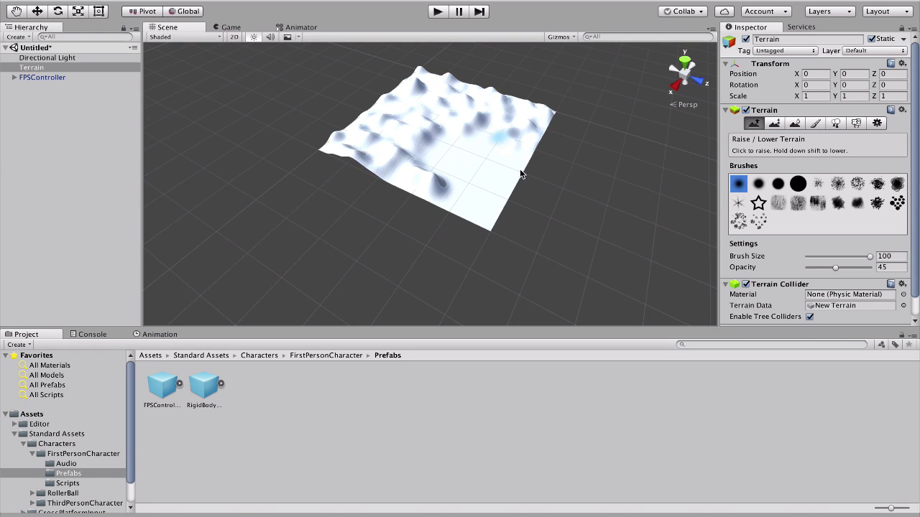
{"action": "mouse_move", "coordinate": [521, 174]}
{"action": "left_mouse_down"}
{"action": "mouse_move", "coordinate": [509, 150]}
{"action": "mouse_move", "coordinate": [483, 159]}
{"action": "mouse_move", "coordinate": [441, 155]}
{"action": "mouse_move", "coordinate": [471, 203]}
{"action": "mouse_move", "coordinate": [488, 199]}
{"action": "left_mouse_up"}
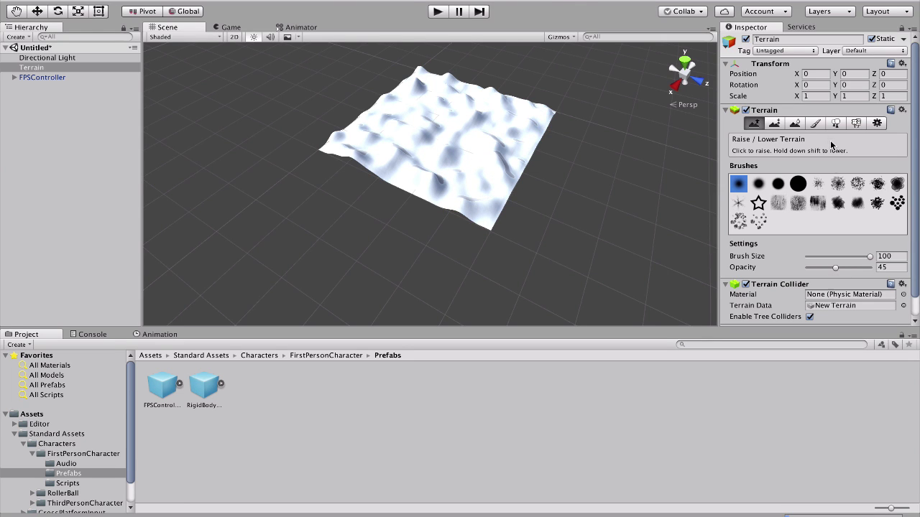
- Smooth the hills with Smooth Height and briefly play-test the scene
{"action": "left_click", "coordinate": [794, 123]}
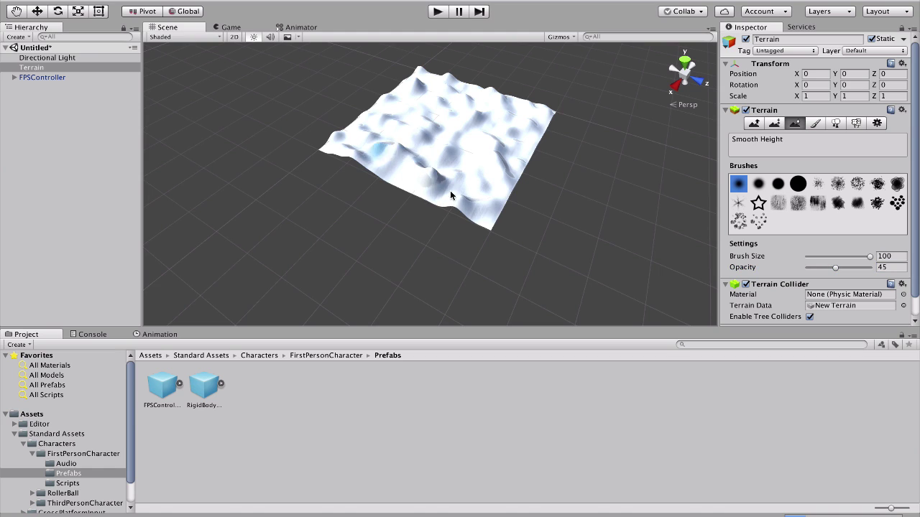
{"action": "mouse_move", "coordinate": [447, 184]}
{"action": "left_mouse_down"}
{"action": "mouse_move", "coordinate": [361, 148]}
{"action": "mouse_move", "coordinate": [406, 127]}
{"action": "mouse_move", "coordinate": [466, 157]}
{"action": "mouse_move", "coordinate": [435, 137]}
{"action": "mouse_move", "coordinate": [421, 170]}
{"action": "mouse_move", "coordinate": [396, 128]}
{"action": "mouse_move", "coordinate": [411, 93]}
{"action": "mouse_move", "coordinate": [432, 79]}
{"action": "mouse_move", "coordinate": [479, 98]}
{"action": "mouse_move", "coordinate": [525, 137]}
{"action": "mouse_move", "coordinate": [499, 129]}
{"action": "mouse_move", "coordinate": [495, 139]}
{"action": "mouse_move", "coordinate": [487, 101]}
{"action": "mouse_move", "coordinate": [394, 101]}
{"action": "left_mouse_up"}
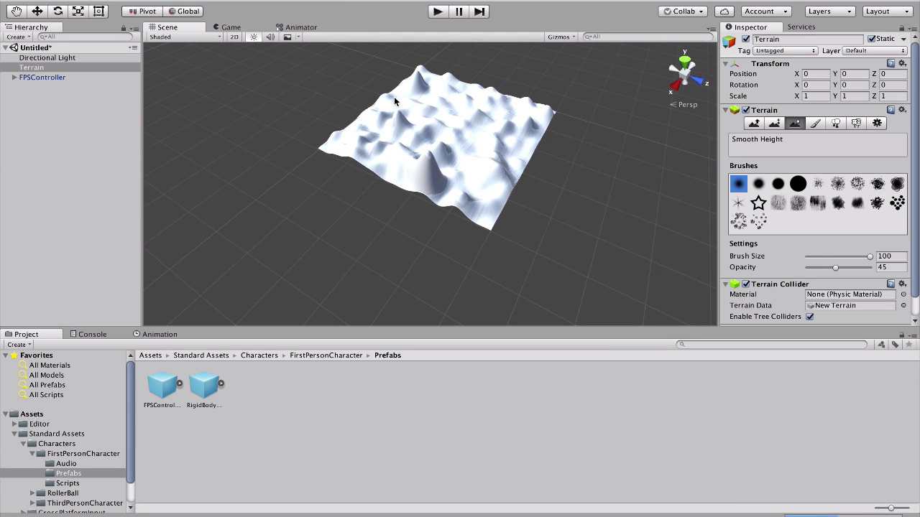
{"action": "key", "text": "XF86AudioMute"}
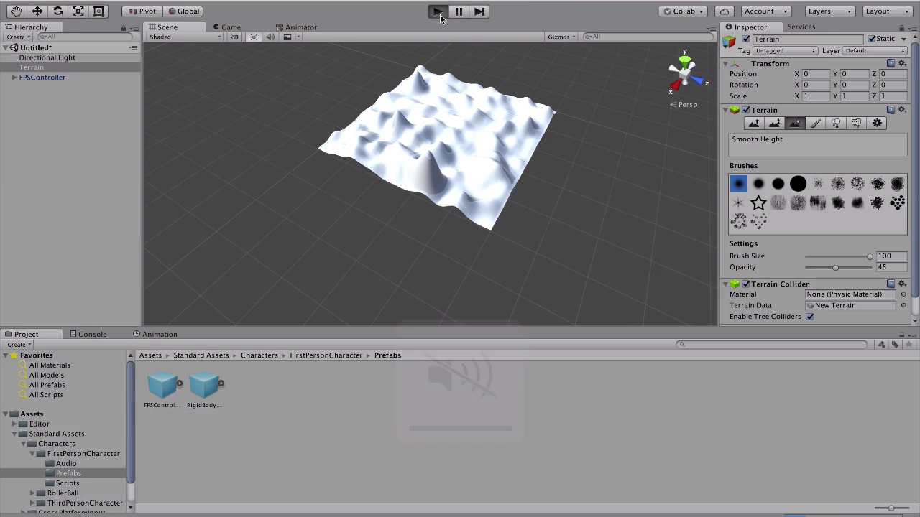
{"action": "left_click", "coordinate": [438, 11]}
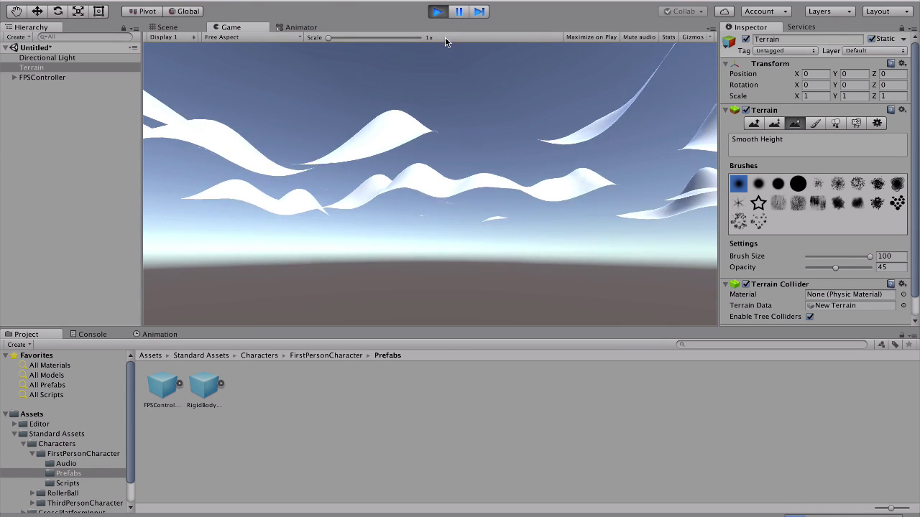
{"action": "left_click", "coordinate": [437, 12]}
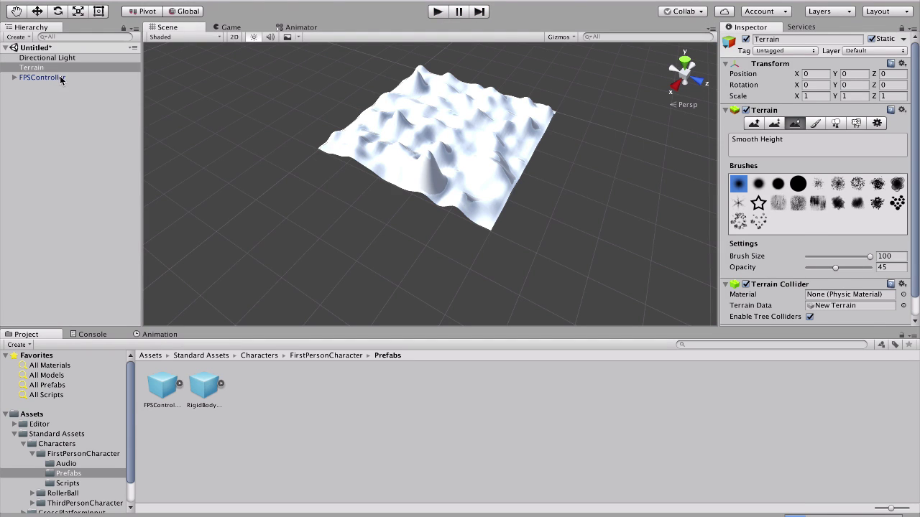
- Raise the FPSController to Y 119 above the hills and start playing
{"action": "left_click", "coordinate": [61, 77]}
{"action": "left_click", "coordinate": [39, 12]}
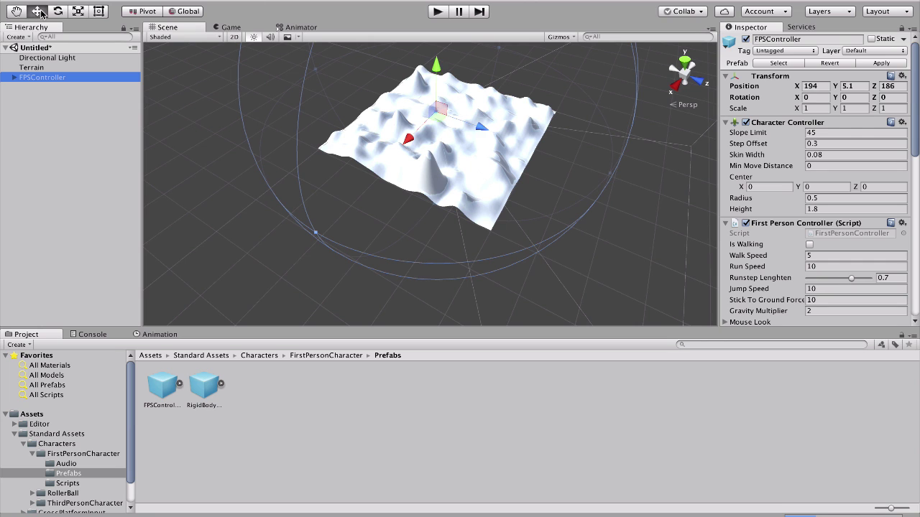
{"action": "left_click_drag", "start_coordinate": [437, 68], "coordinate": [437, 38]}
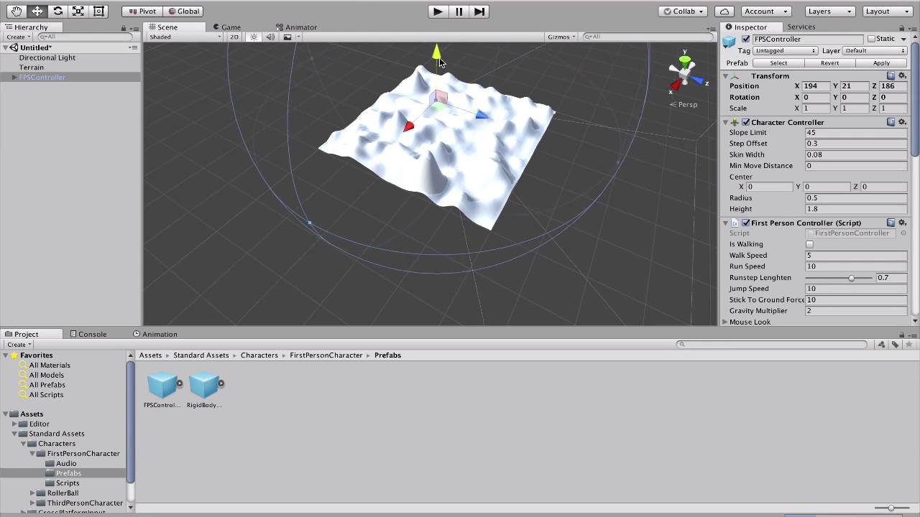
{"action": "left_click", "coordinate": [436, 11]}
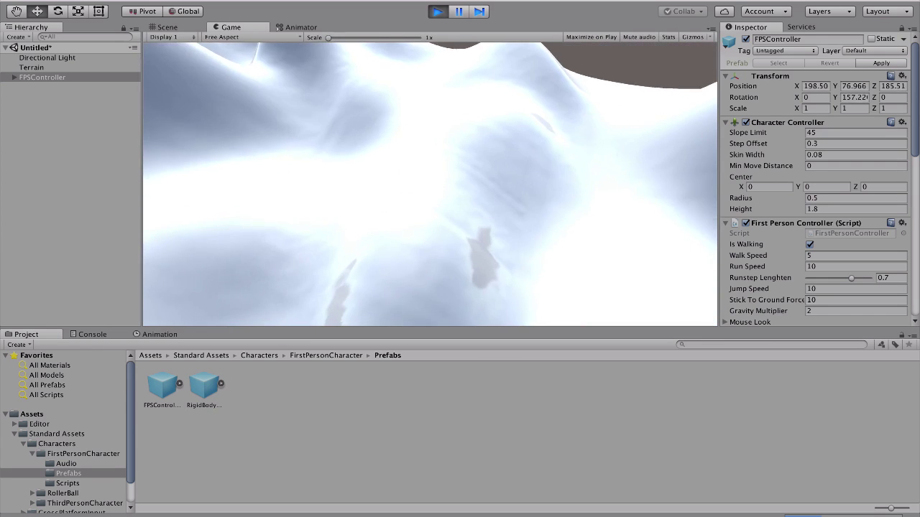
- Walk the FPSController forward across the hills with W, then exit play mode
{"action": "key", "text": "w"}
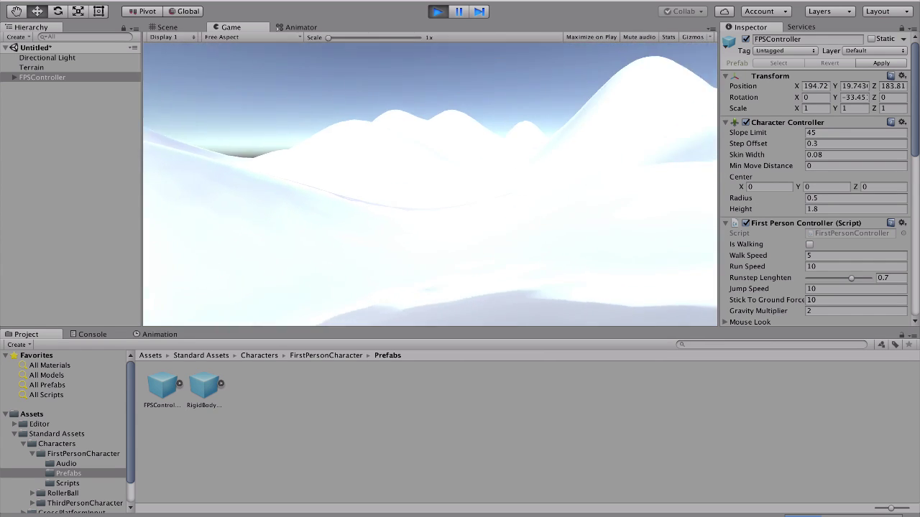
{"action": "key", "text": "w"}
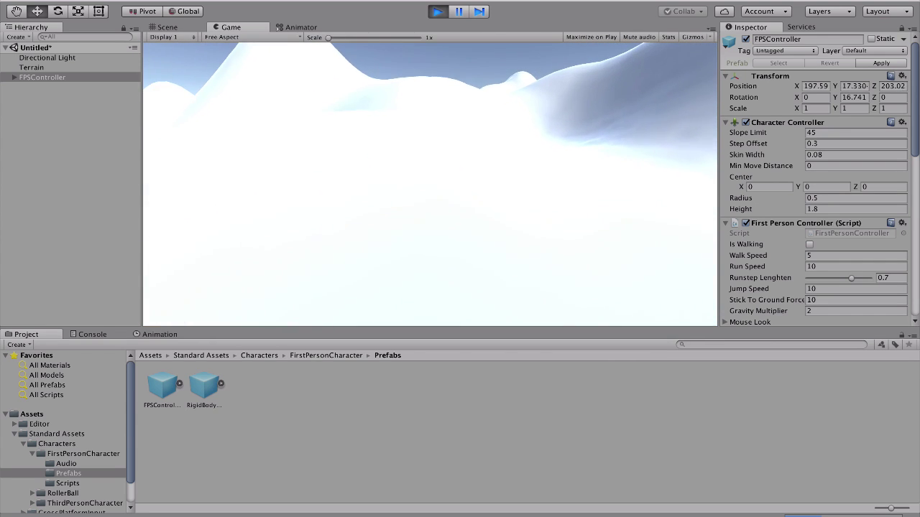
{"action": "key", "text": "w"}
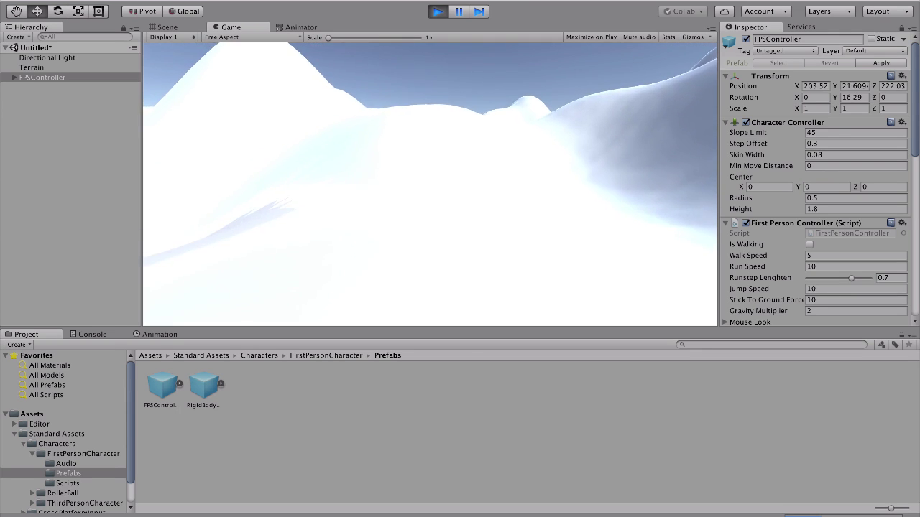
{"action": "key", "text": "w"}
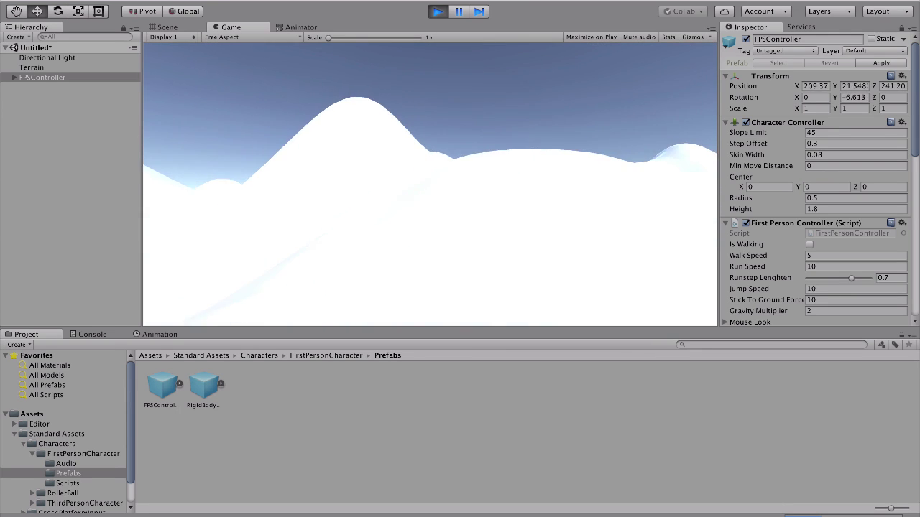
{"action": "key", "text": "w"}
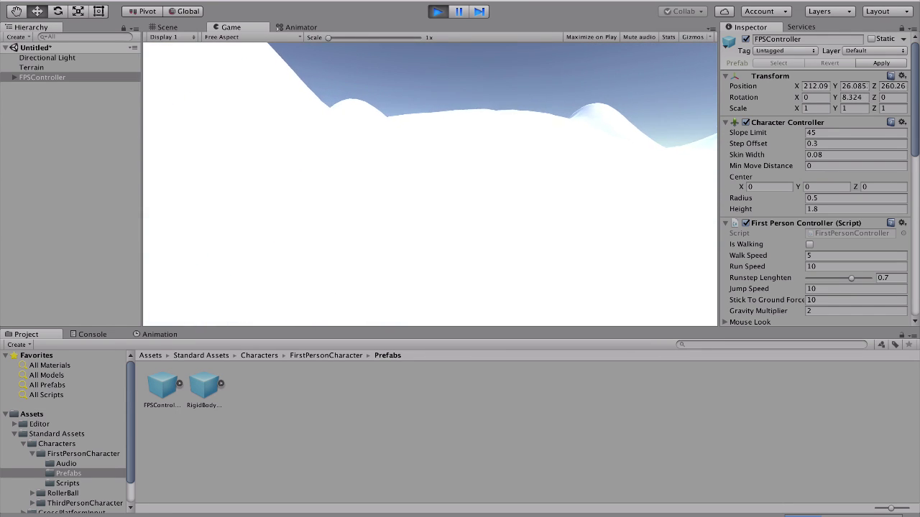
{"action": "key", "text": "w"}
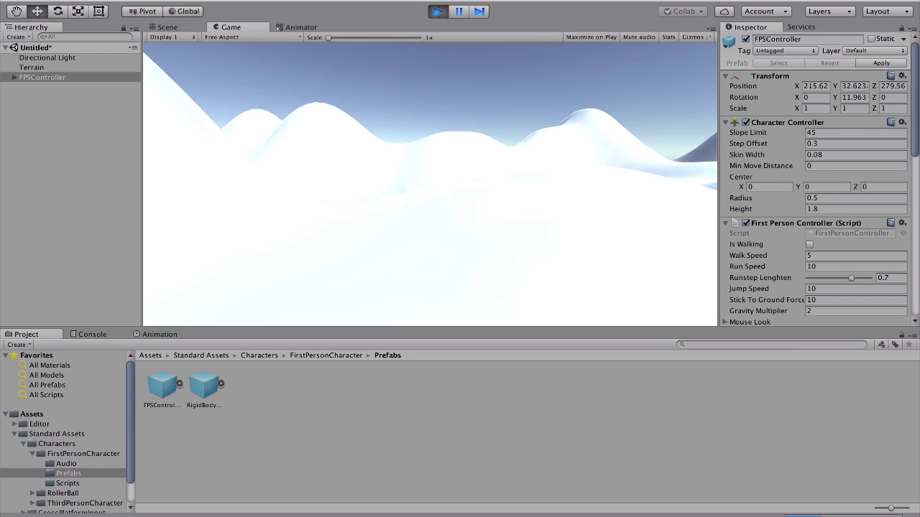
{"action": "key", "text": "w"}
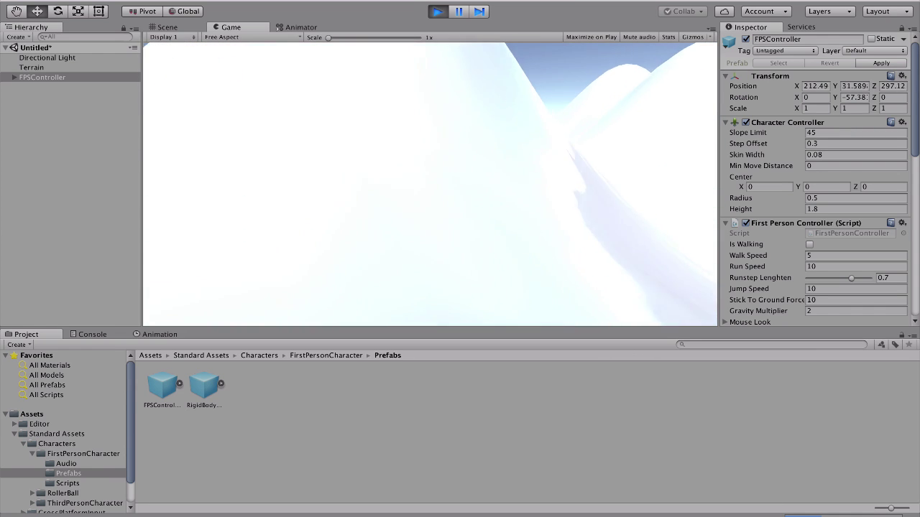
{"action": "key", "text": "w"}
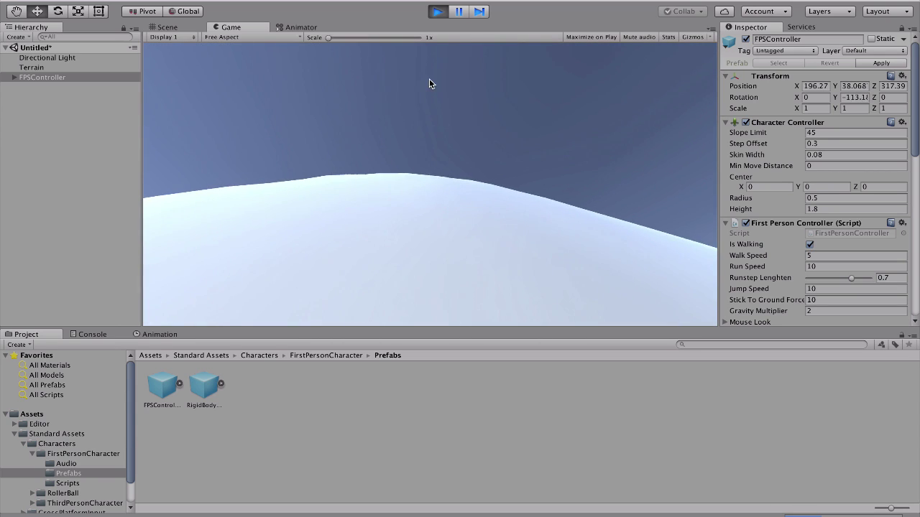
{"action": "left_click", "coordinate": [436, 11]}
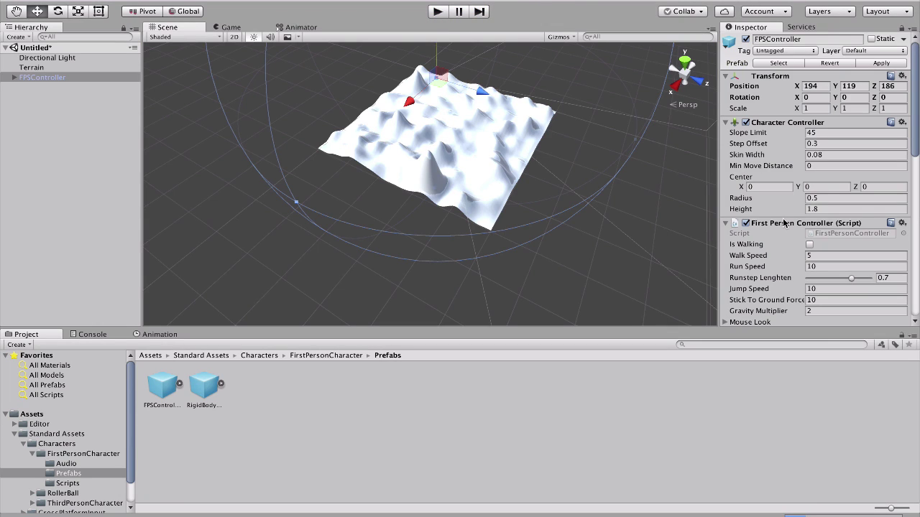
- Select the Terrain and activate its Raise/Lower Terrain tool
{"action": "scroll", "coordinate": [783, 212], "scroll_direction": "down", "scroll_amount": 10}
{"action": "left_click", "coordinate": [88, 57]}
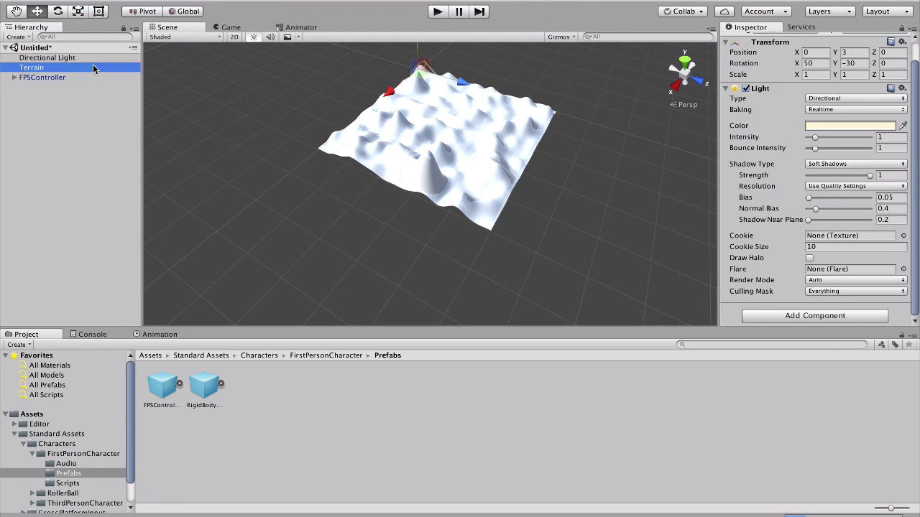
{"action": "left_click", "coordinate": [757, 123]}
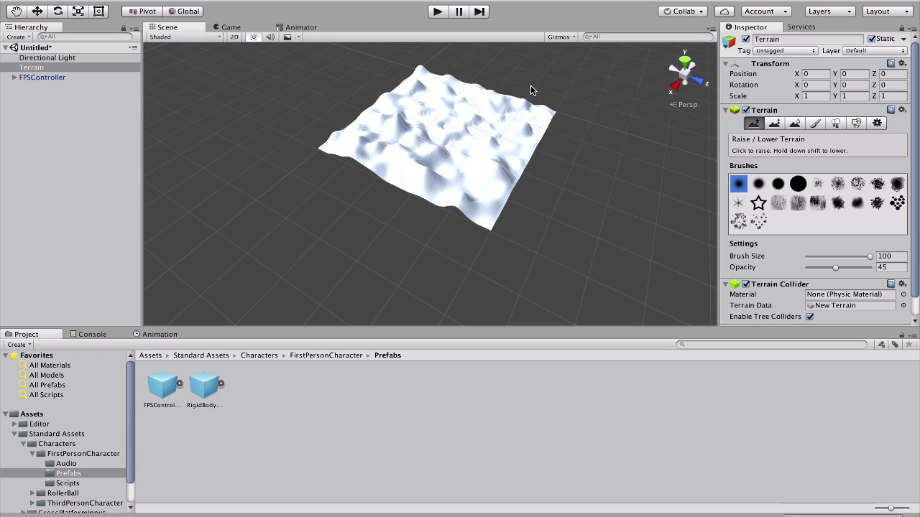
- Frame the terrain, choose the large round brush, and paint extra peaks across its centre
{"action": "key", "text": "f"}
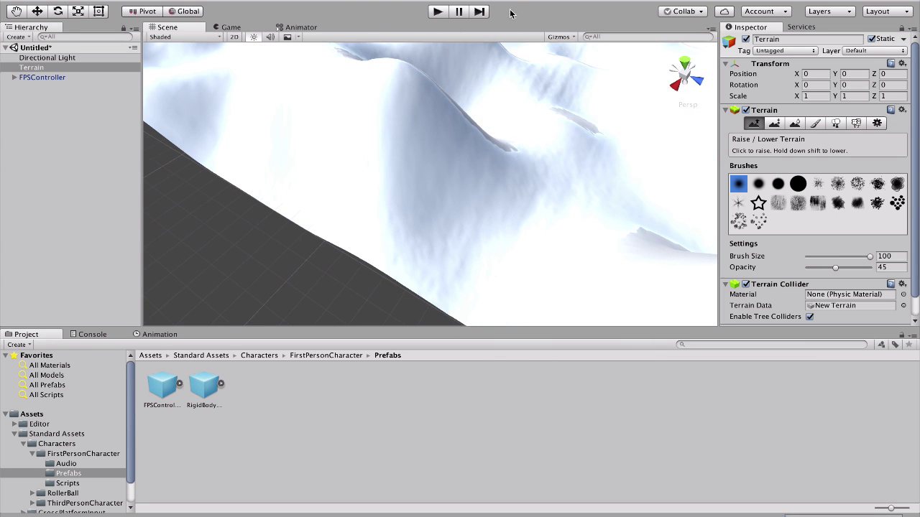
{"action": "scroll", "coordinate": [466, 280], "scroll_direction": "down", "scroll_amount": 10}
{"action": "scroll", "coordinate": [453, 266], "scroll_direction": "down", "scroll_amount": 5}
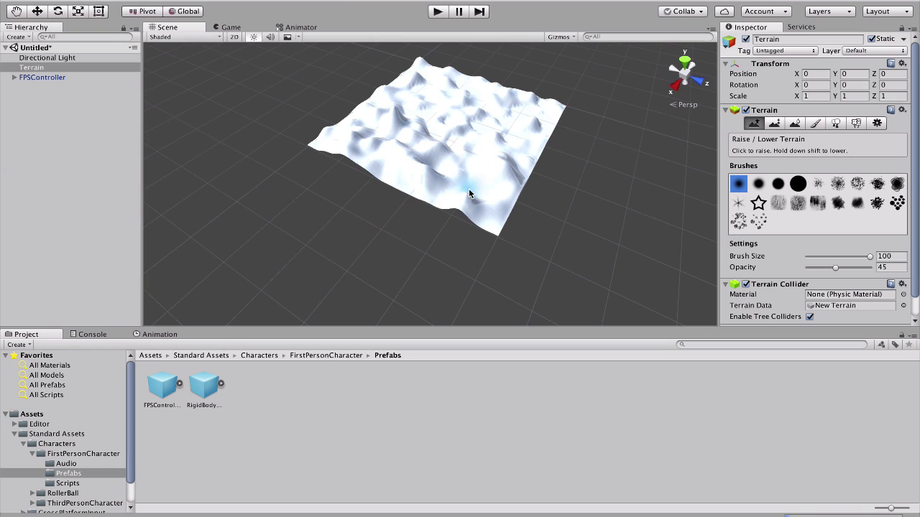
{"action": "left_click", "coordinate": [798, 185]}
{"action": "mouse_move", "coordinate": [473, 165]}
{"action": "left_mouse_down"}
{"action": "mouse_move", "coordinate": [529, 129]}
{"action": "mouse_move", "coordinate": [507, 110]}
{"action": "left_mouse_up"}
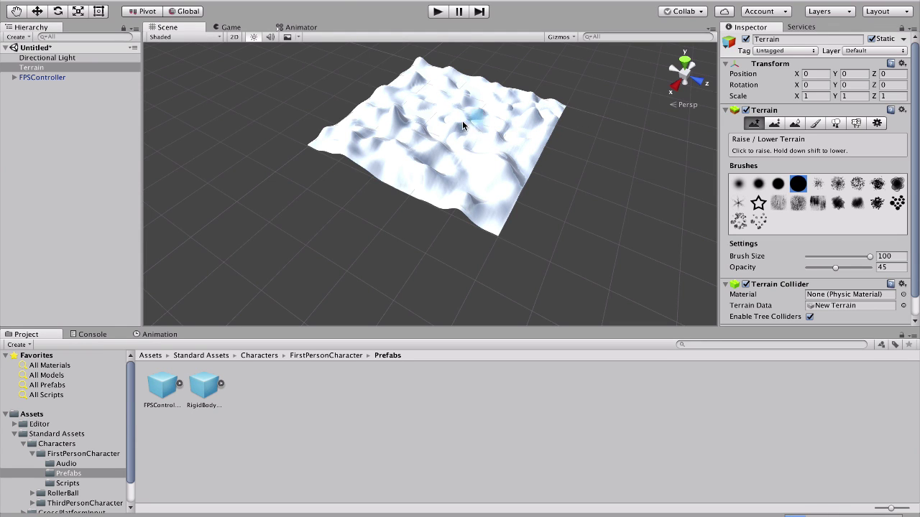
{"action": "mouse_move", "coordinate": [463, 126]}
{"action": "left_mouse_down"}
{"action": "mouse_move", "coordinate": [402, 105]}
{"action": "mouse_move", "coordinate": [435, 115]}
{"action": "mouse_move", "coordinate": [482, 105]}
{"action": "left_mouse_up"}
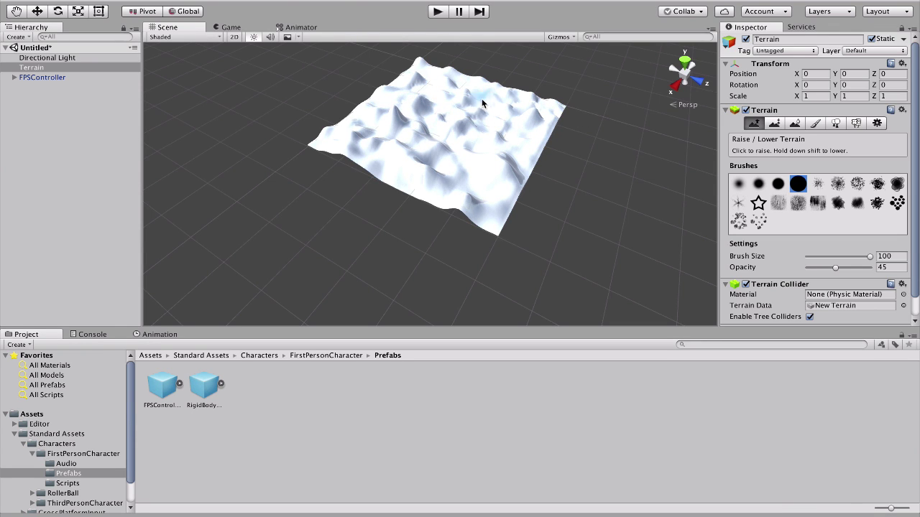
- Switch to Smooth Height and undo an accidental spike on the terrain
{"action": "left_click", "coordinate": [795, 124]}
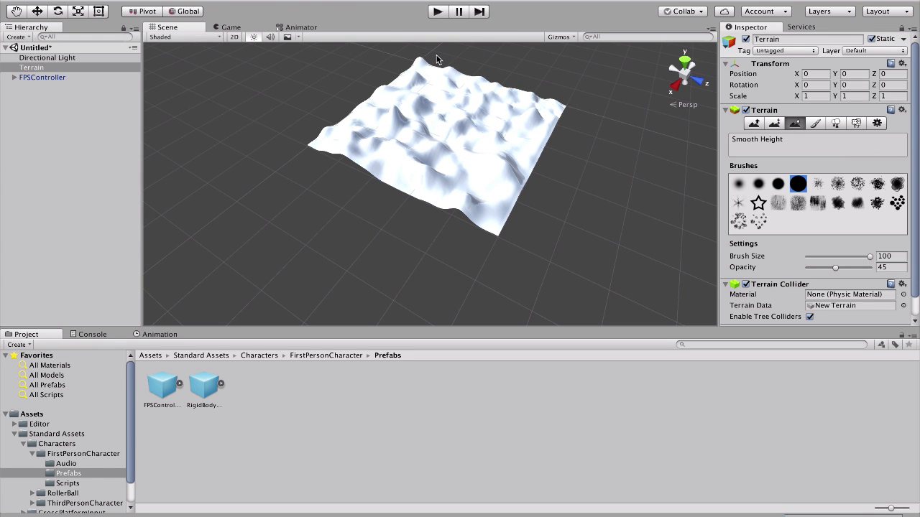
{"action": "scroll", "coordinate": [596, 144], "scroll_direction": "up", "scroll_amount": 5}
{"action": "scroll", "coordinate": [596, 144], "scroll_direction": "up", "scroll_amount": 5}
{"action": "right_click_drag", "start_coordinate": [580, 135], "coordinate": [520, 175]}
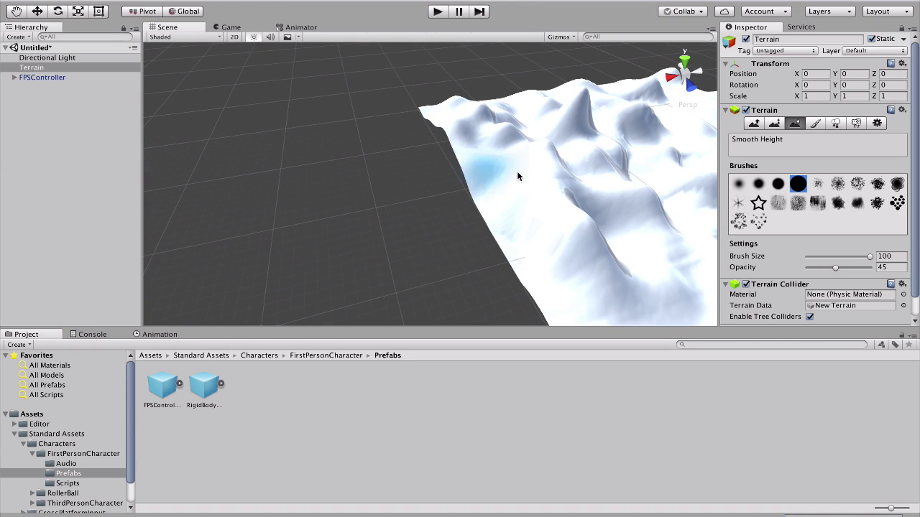
{"action": "left_click_drag", "start_coordinate": [567, 226], "coordinate": [566, 145]}
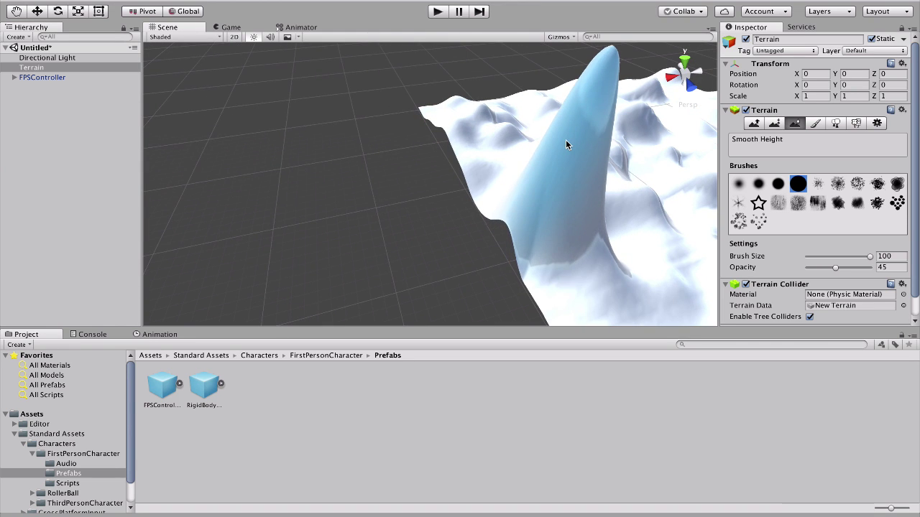
{"action": "key", "text": "ctrl+z"}
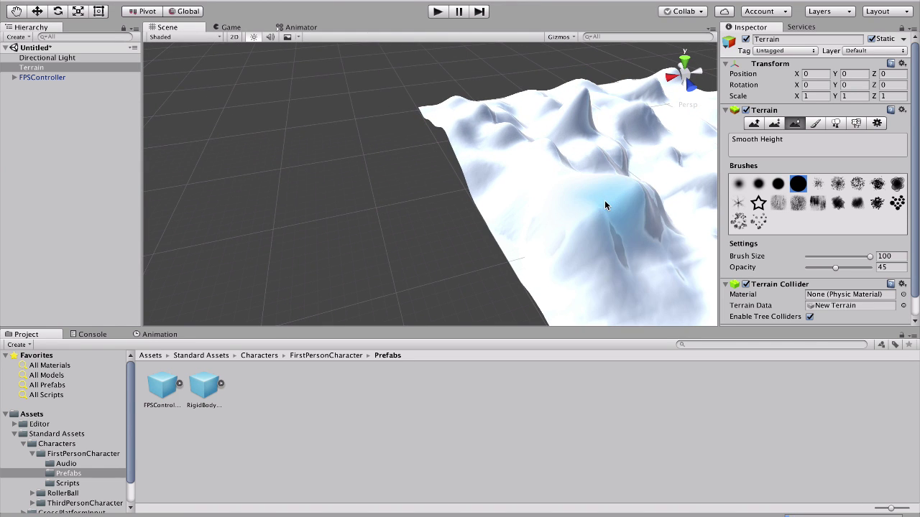
- Set the smoothing brush size to 65, review the whole terrain, and collapse Standard Assets
{"action": "left_click", "coordinate": [848, 256]}
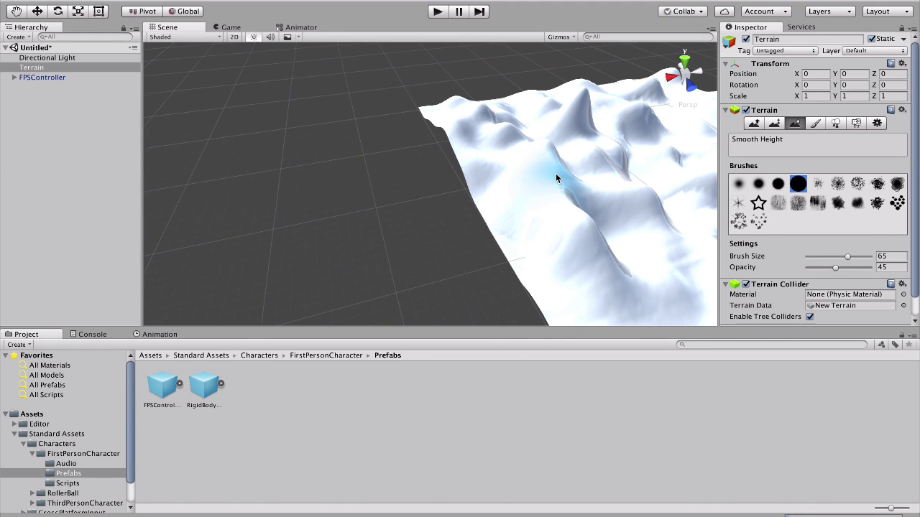
{"action": "scroll", "coordinate": [556, 179], "scroll_direction": "down", "scroll_amount": 5}
{"action": "mouse_move", "coordinate": [554, 180]}
{"action": "left_mouse_down", "text": "alt"}
{"action": "mouse_move", "coordinate": [673, 163]}
{"action": "mouse_move", "coordinate": [596, 140]}
{"action": "left_mouse_up", "text": "alt"}
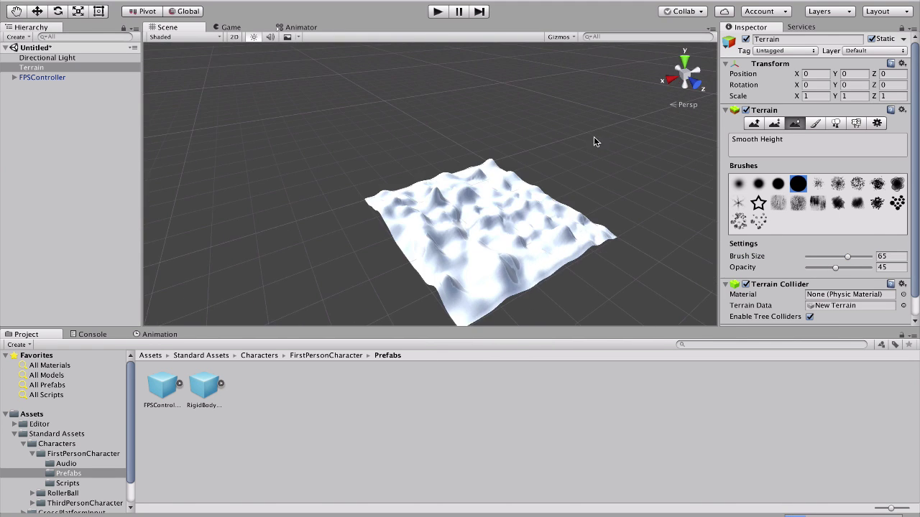
{"action": "left_click_drag", "start_coordinate": [437, 216], "coordinate": [581, 215], "text": "alt"}
{"action": "scroll", "coordinate": [508, 222], "scroll_direction": "up", "scroll_amount": 5}
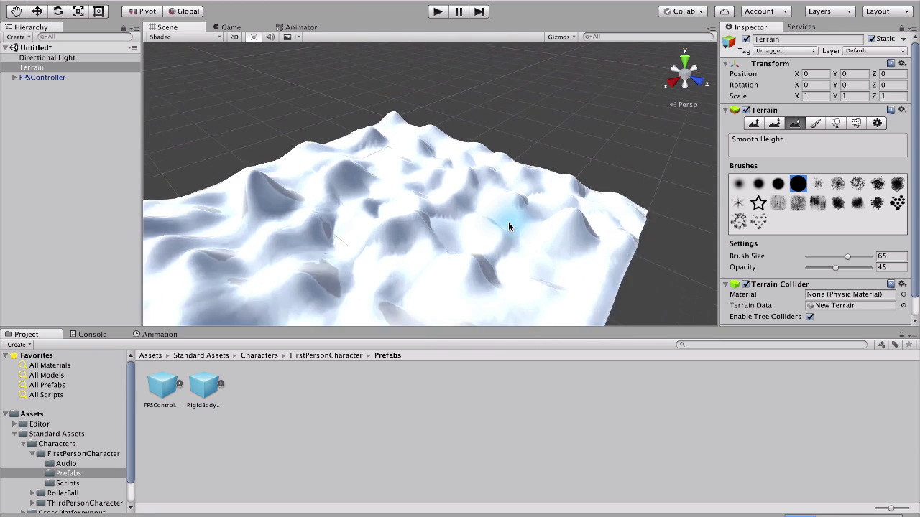
{"action": "scroll", "coordinate": [508, 222], "scroll_direction": "up", "scroll_amount": 3}
{"action": "scroll", "coordinate": [508, 223], "scroll_direction": "down", "scroll_amount": 3}
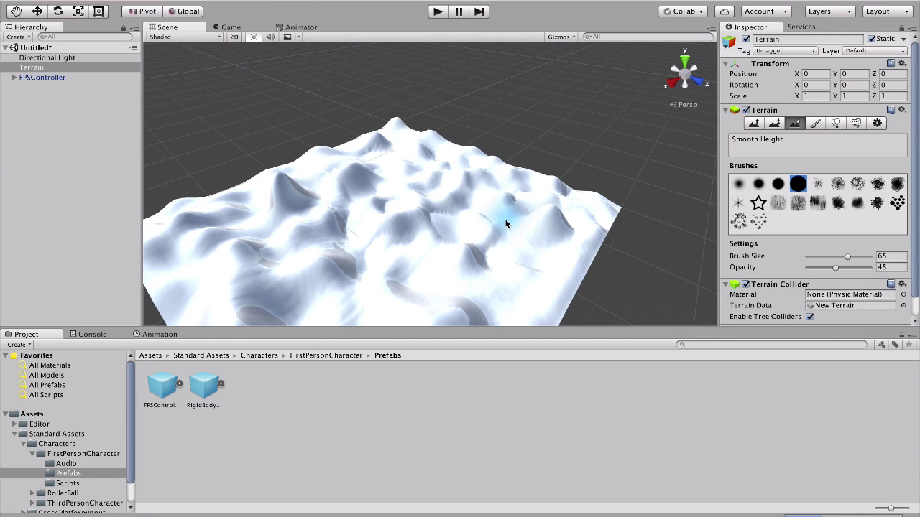
{"action": "scroll", "coordinate": [505, 218], "scroll_direction": "down", "scroll_amount": 3}
{"action": "scroll", "coordinate": [505, 218], "scroll_direction": "down", "scroll_amount": 2}
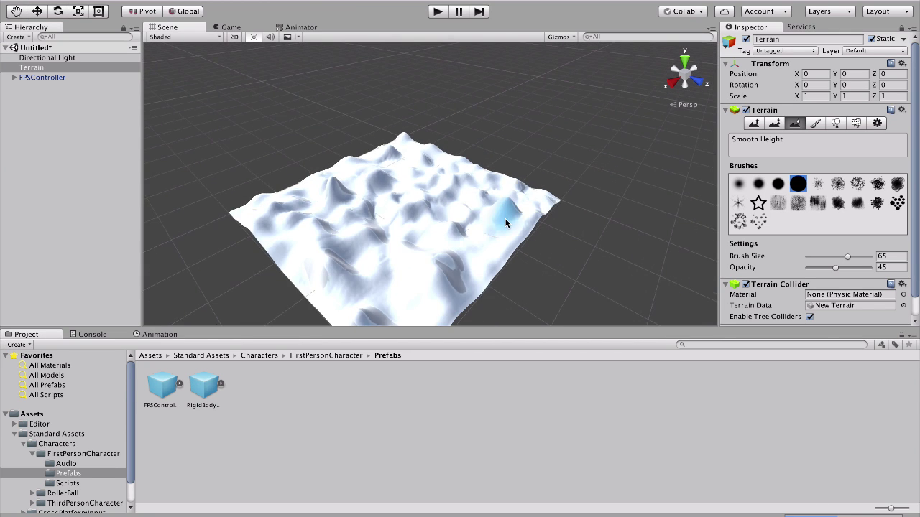
{"action": "left_click", "coordinate": [13, 434]}
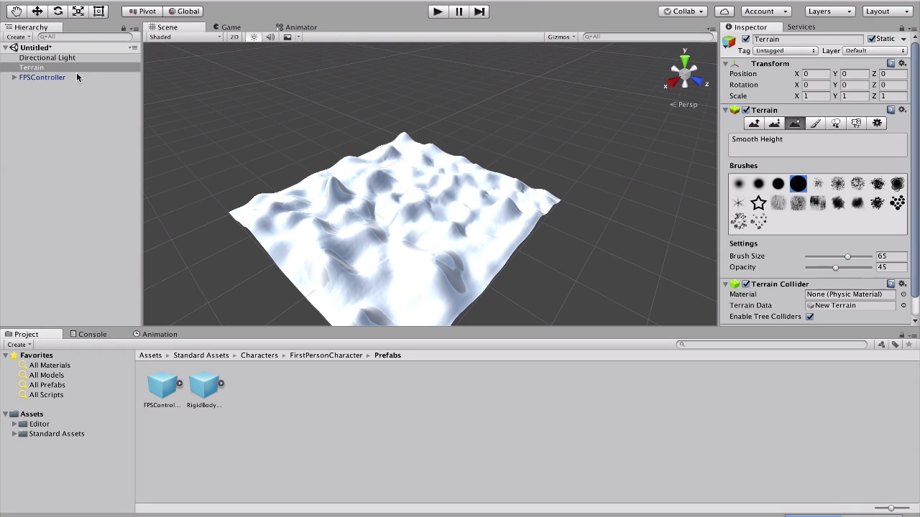
- Save the scene as Map001 in the Assets folder
{"action": "left_click", "coordinate": [72, 137]}
{"action": "key", "text": "ctrl+s"}
{"action": "key", "text": "BackSpace"}
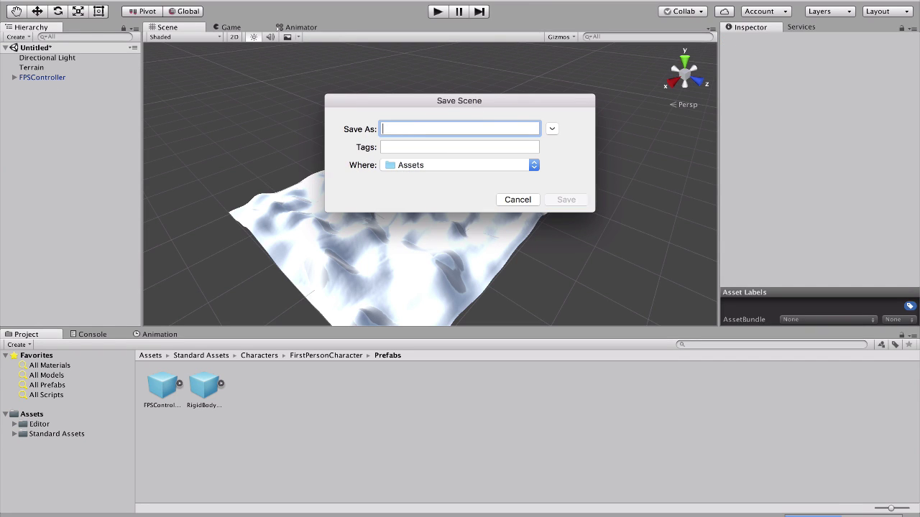
{"action": "type", "text": "L"}
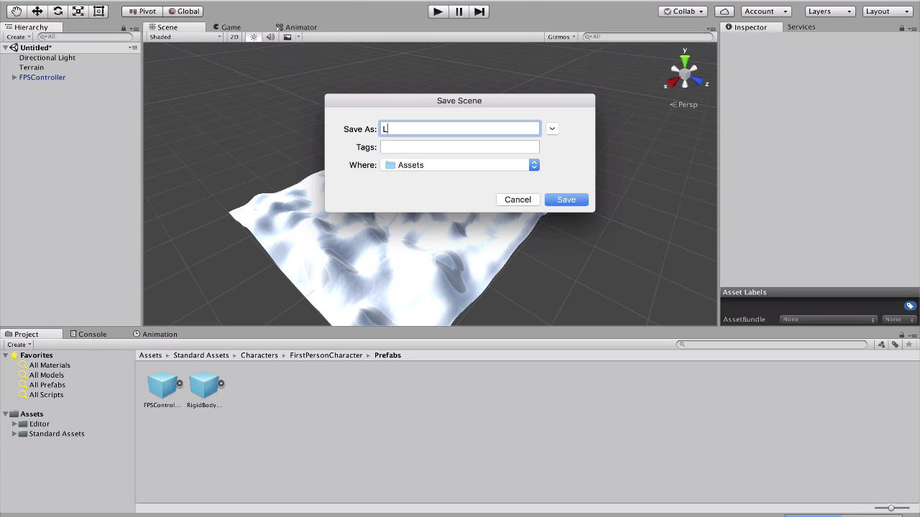
{"action": "key", "text": "BackSpace"}
{"action": "type", "text": "Map001"}
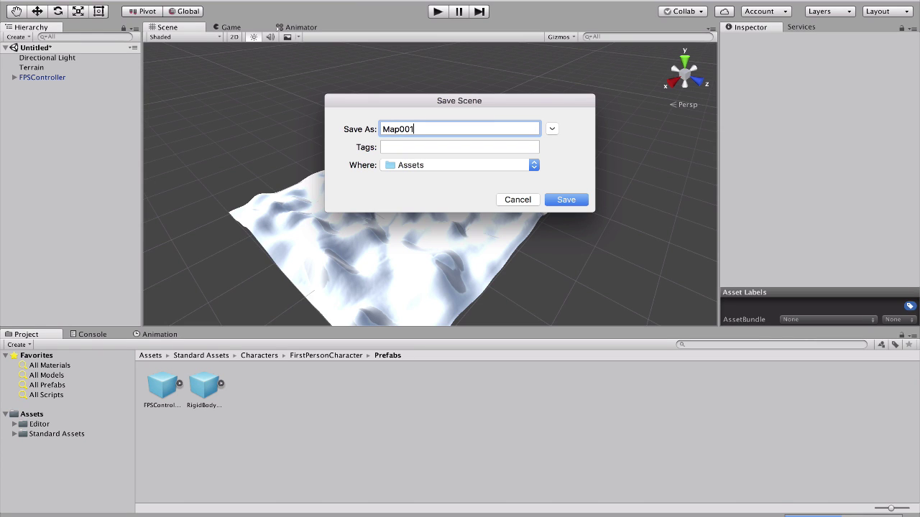
{"action": "key", "text": "BackSpace"}
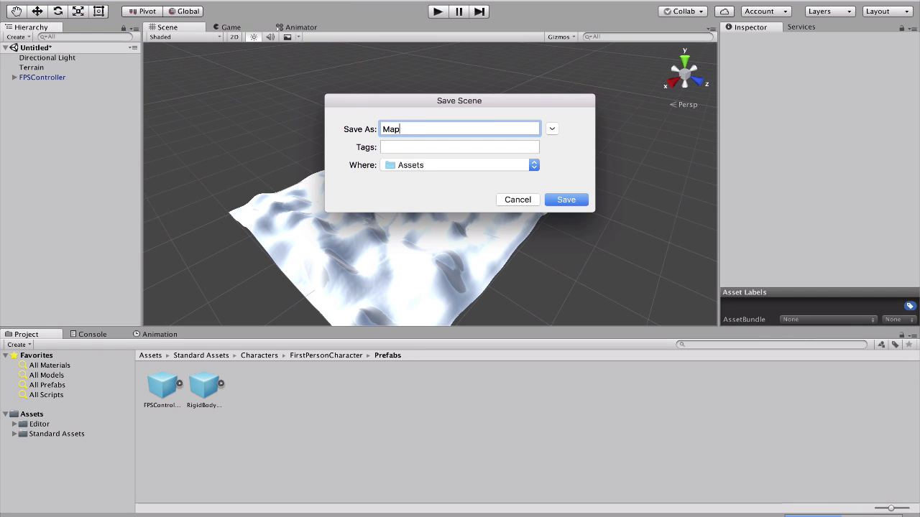
{"action": "type", "text": "001"}
{"action": "key", "text": "Return"}
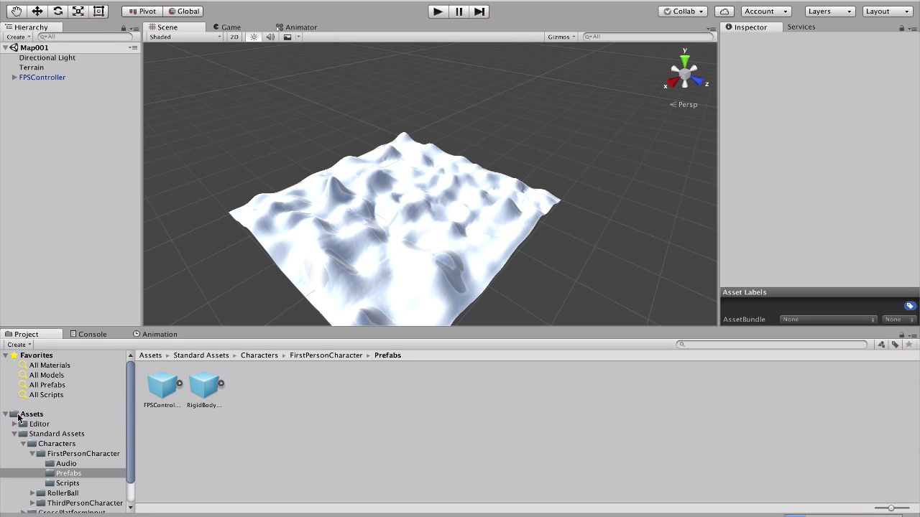
- Select the Assets folder and expand, then collapse, Standard Assets in the Project panel
{"action": "left_click", "coordinate": [19, 415]}
{"action": "left_click", "coordinate": [6, 433]}
{"action": "left_click", "coordinate": [15, 434]}
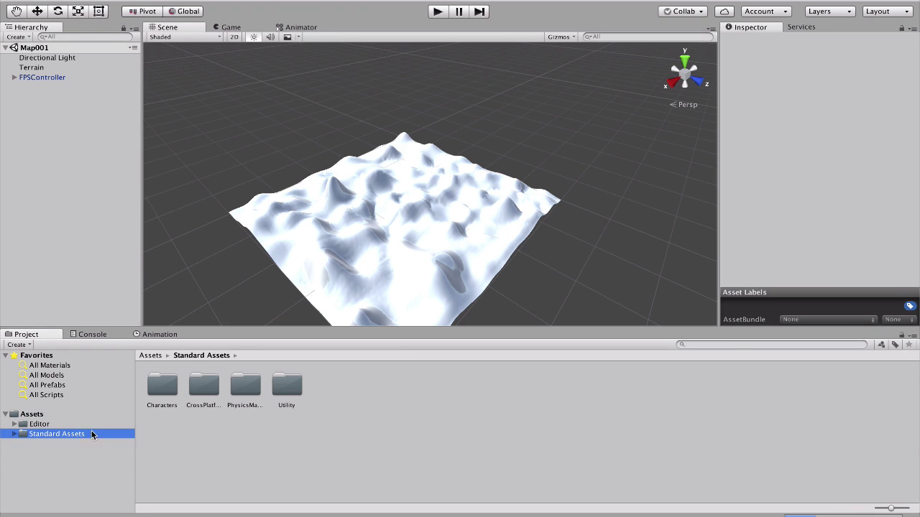